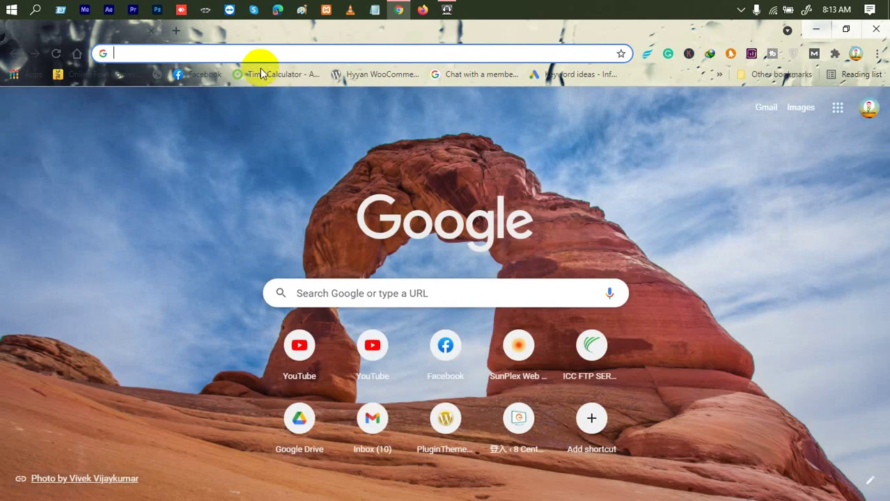
# Search Google for 'shopify partners' from the Chrome address bar.
pyautogui.click(262, 48)
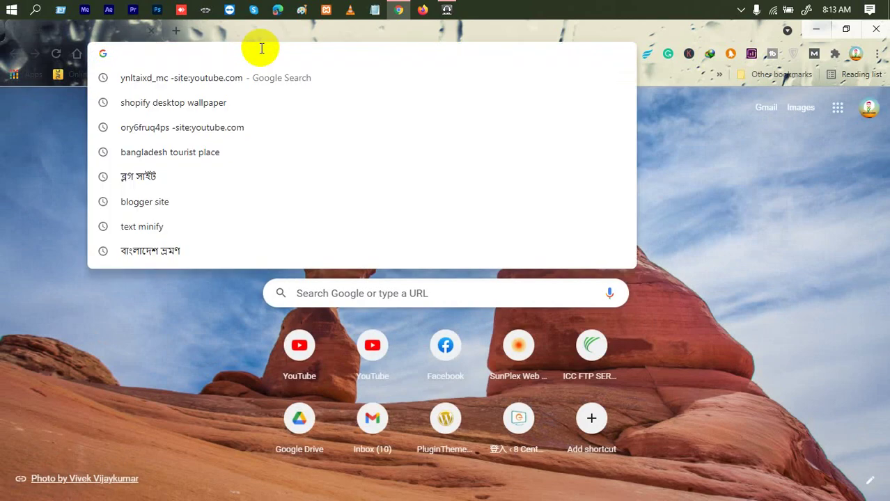
pyautogui.write('shop')
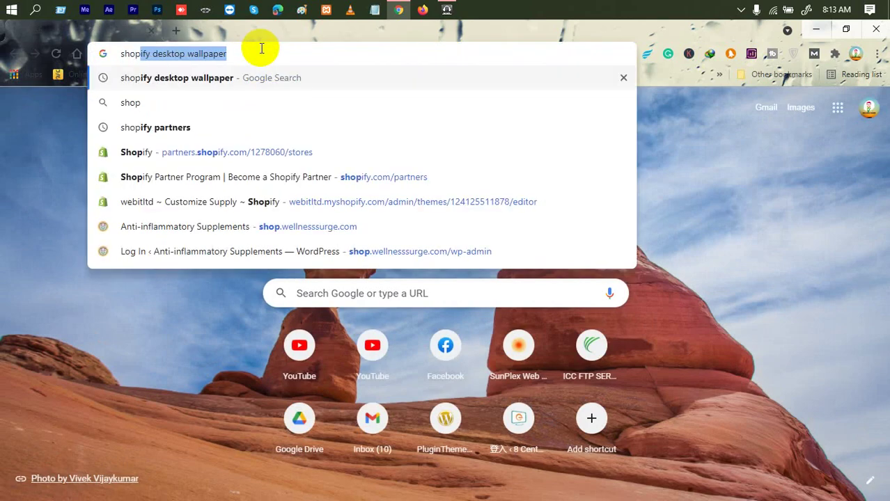
pyautogui.write('p')
pyautogui.press('BackSpace')
pyautogui.write('ify')
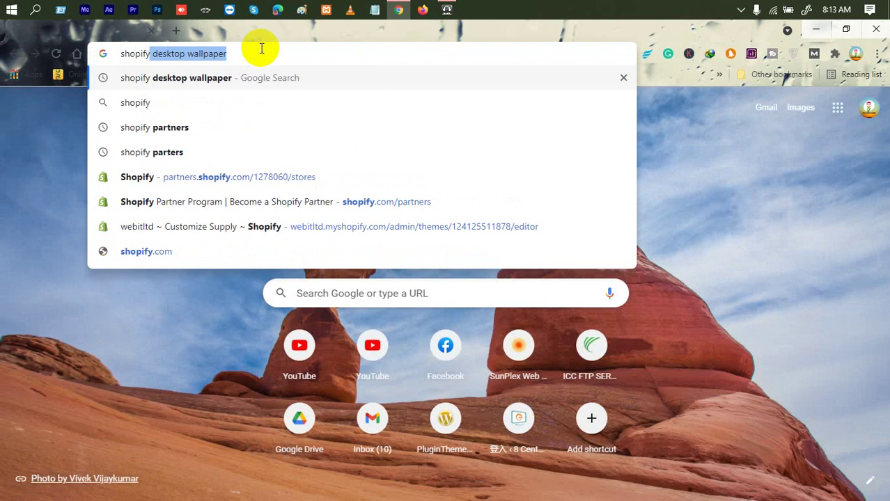
pyautogui.write(' part')
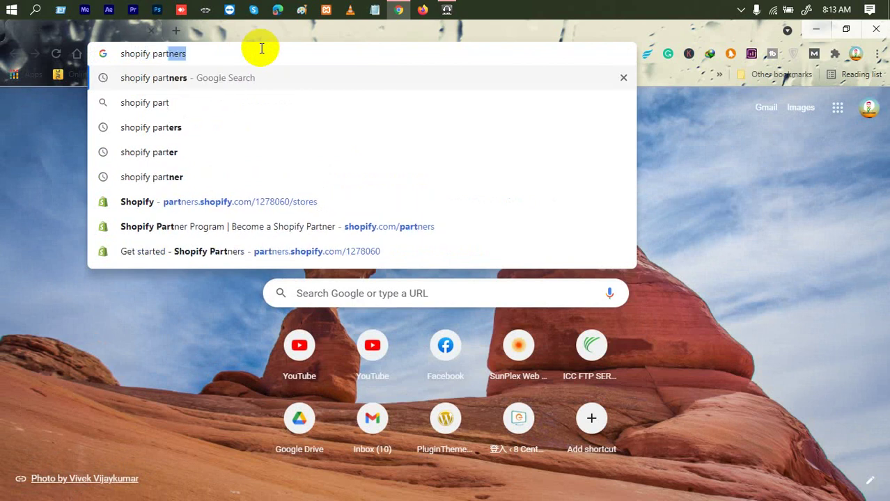
pyautogui.press('Return')
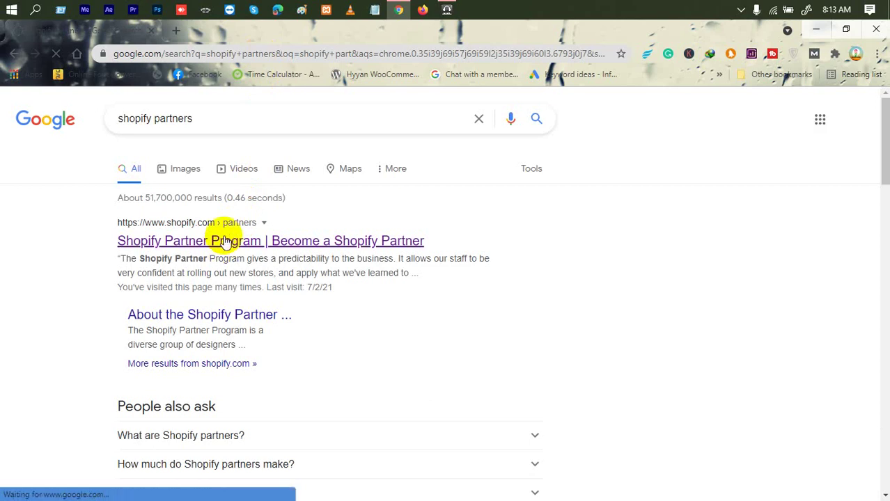
# Open the Shopify Partner Program page and log in with the saved Shopify account.
pyautogui.click(224, 241)
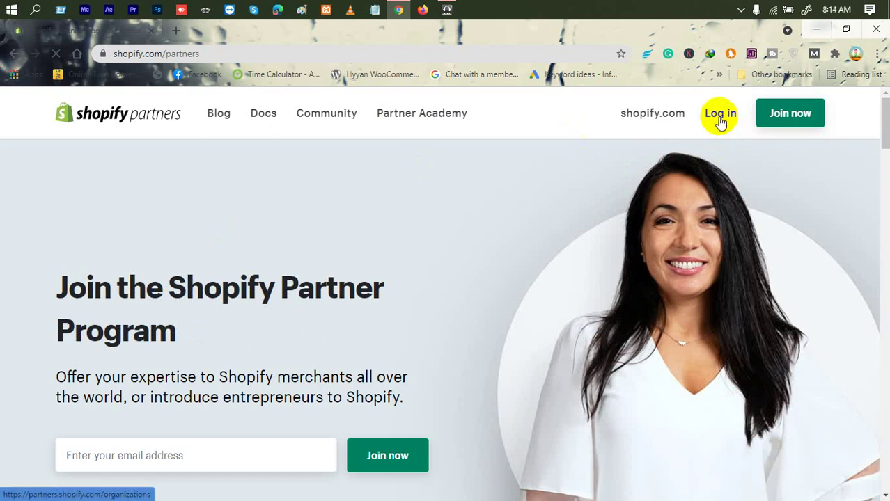
pyautogui.click(720, 115)
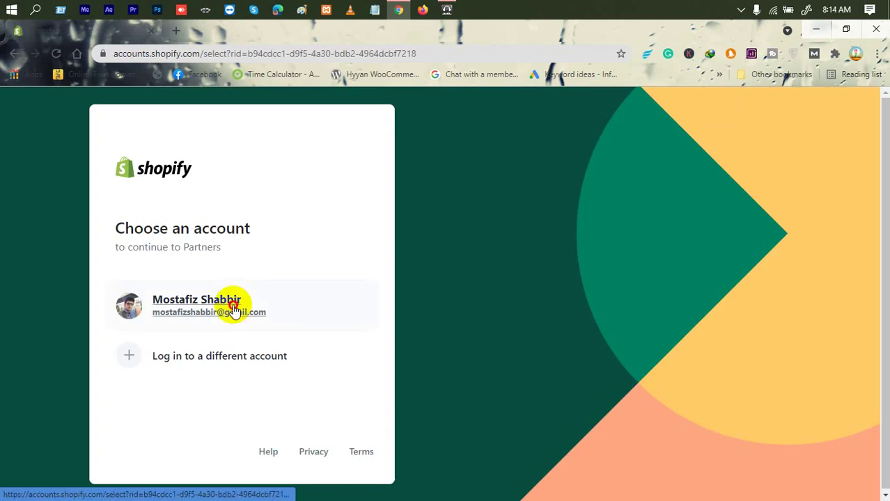
pyautogui.click(234, 312)
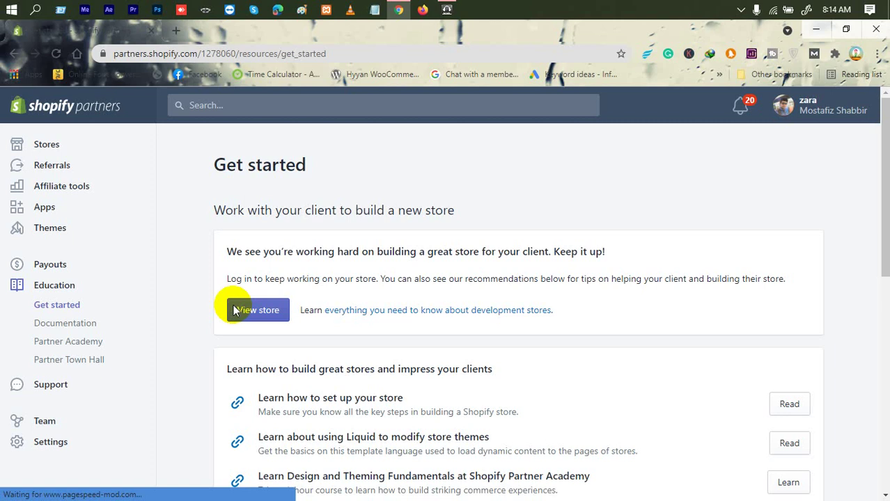
# Log in to the webitltd development store from Stores and close the old stores tab.
pyautogui.click(57, 148)
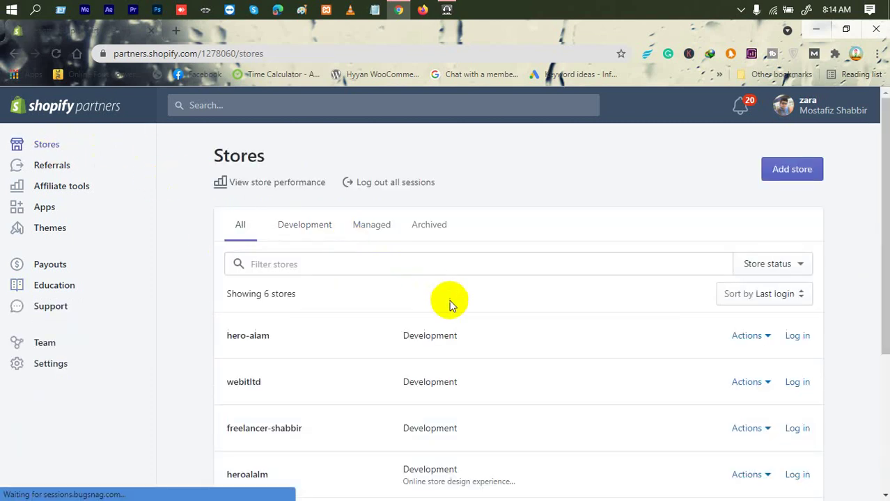
pyautogui.scroll(-1, 327, 320)
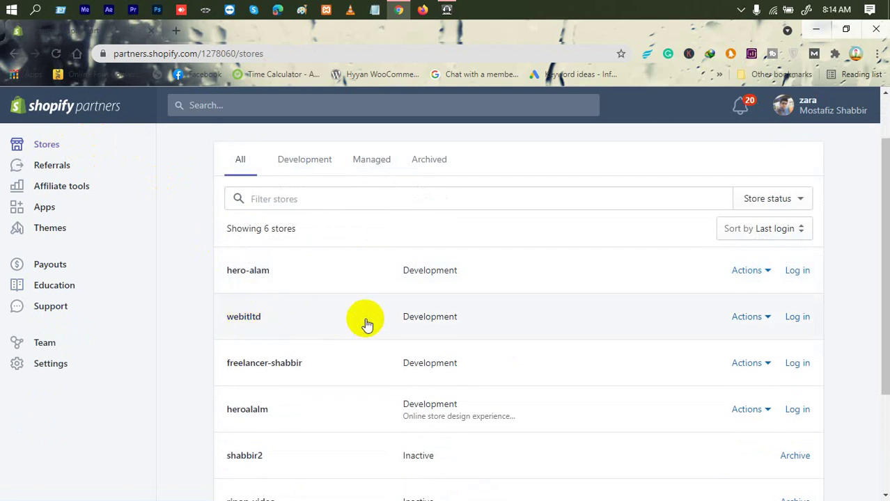
pyautogui.click(796, 318)
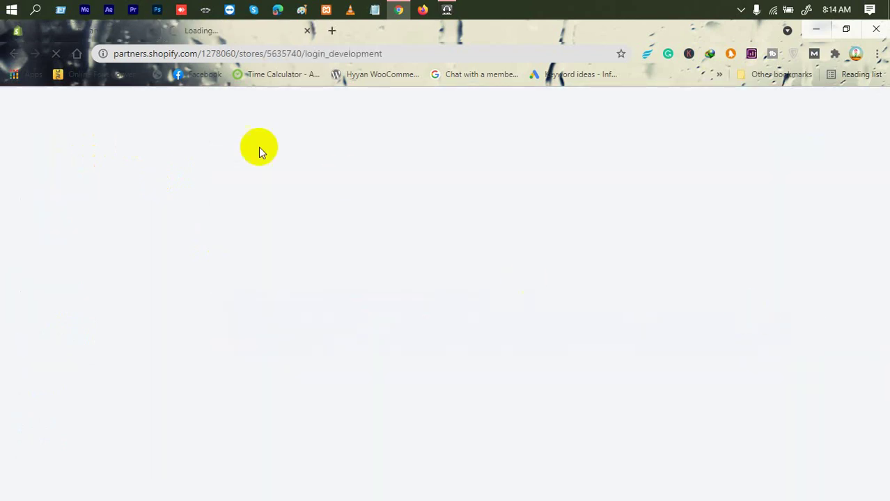
pyautogui.click(142, 35)
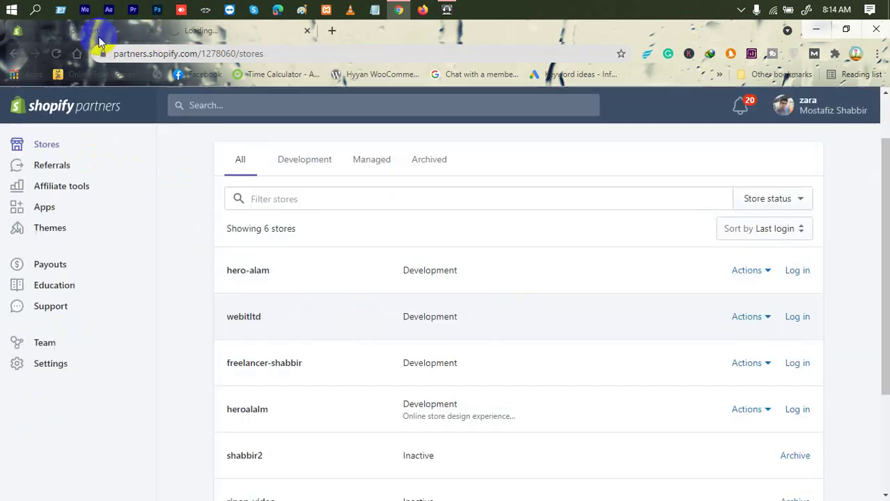
pyautogui.click(149, 32)
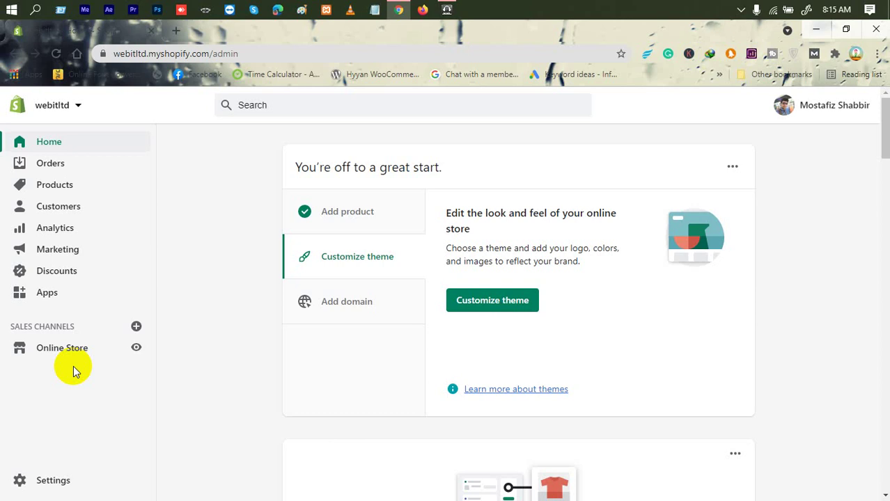
# Open Settings from the webitltd admin's left sidebar.
pyautogui.click(34, 480)
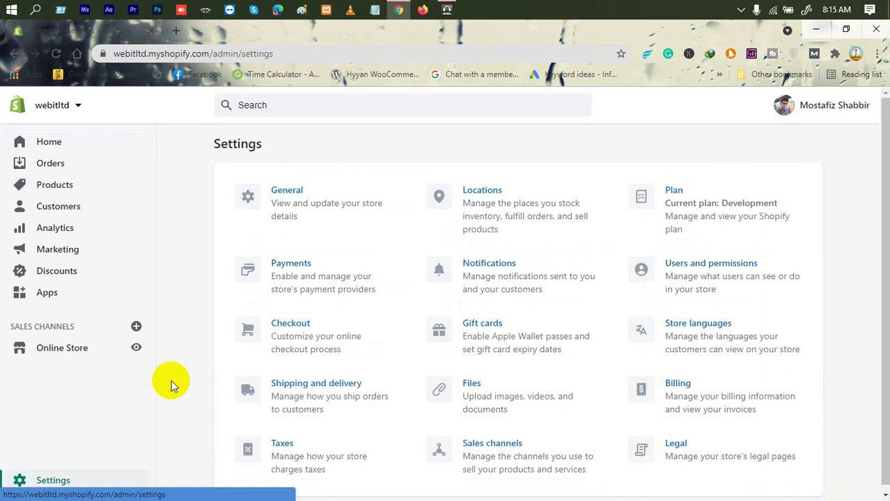
# Open the Payments settings and review the PayPal Express Checkout section.
pyautogui.click(321, 279)
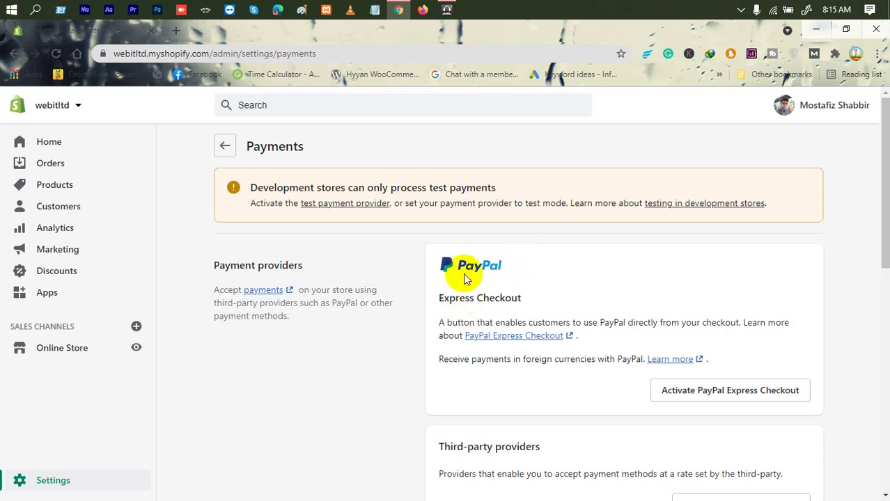
pyautogui.click(441, 302)
pyautogui.moveTo(441, 303); pyautogui.dragTo(514, 298)
pyautogui.tripleClick(522, 302)
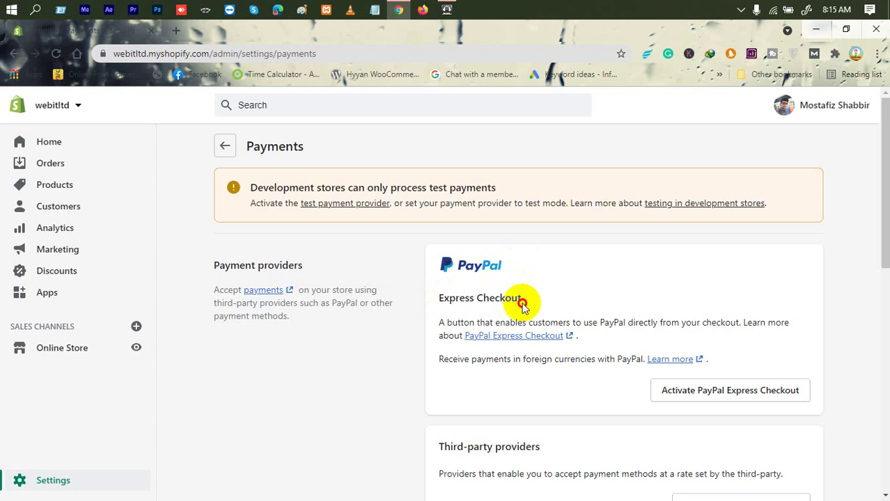
pyautogui.doubleClick(453, 300)
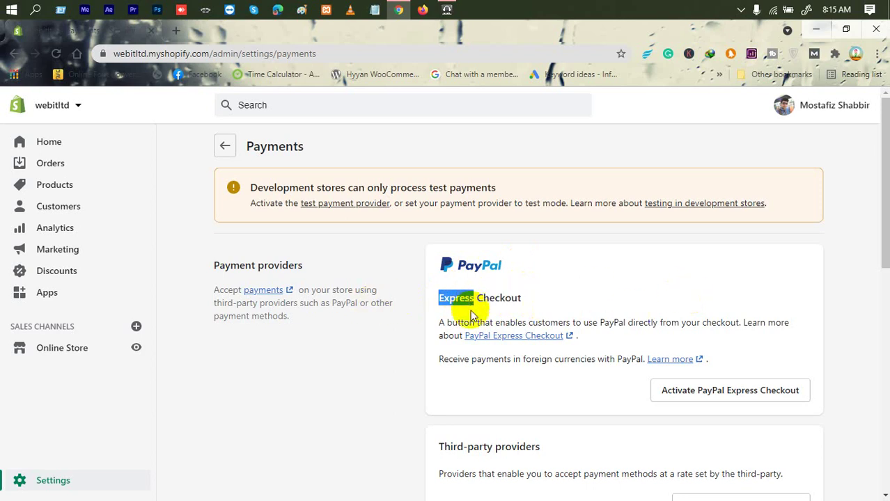
pyautogui.click(436, 321)
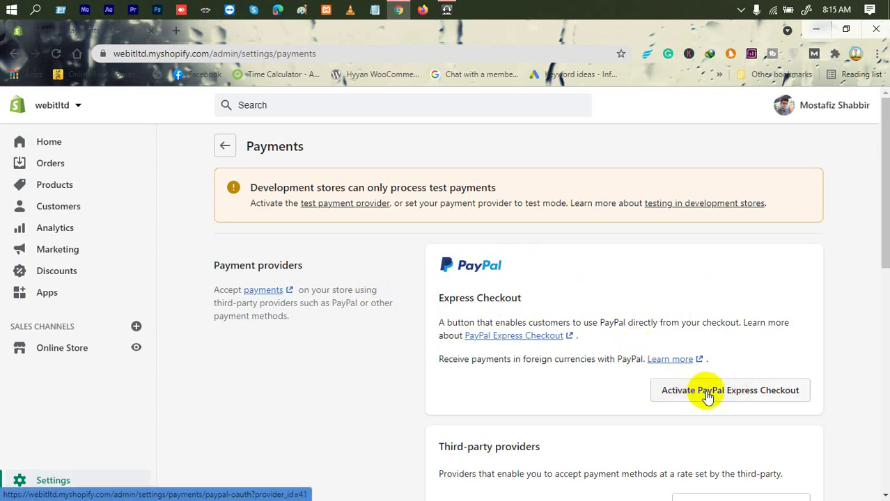
# Activate PayPal Express Checkout, read PayPal's permissions page, and go to Sign up.
pyautogui.click(705, 392)
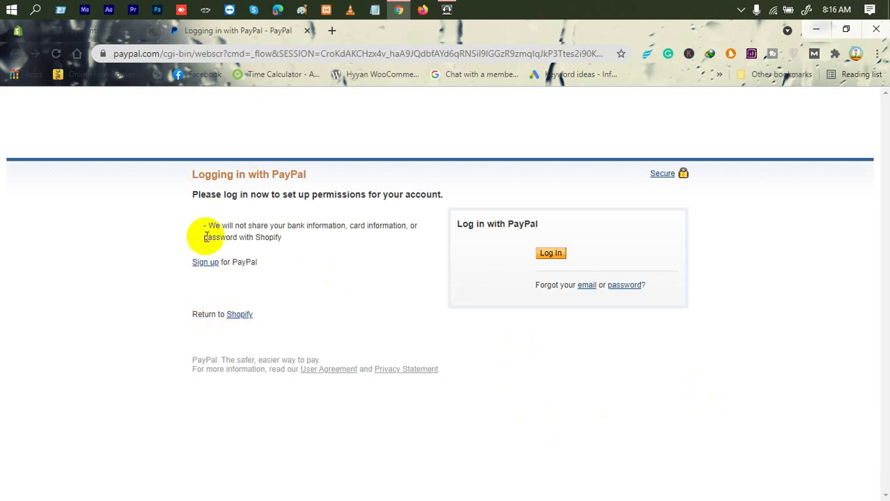
pyautogui.moveTo(192, 194); pyautogui.dragTo(426, 195)
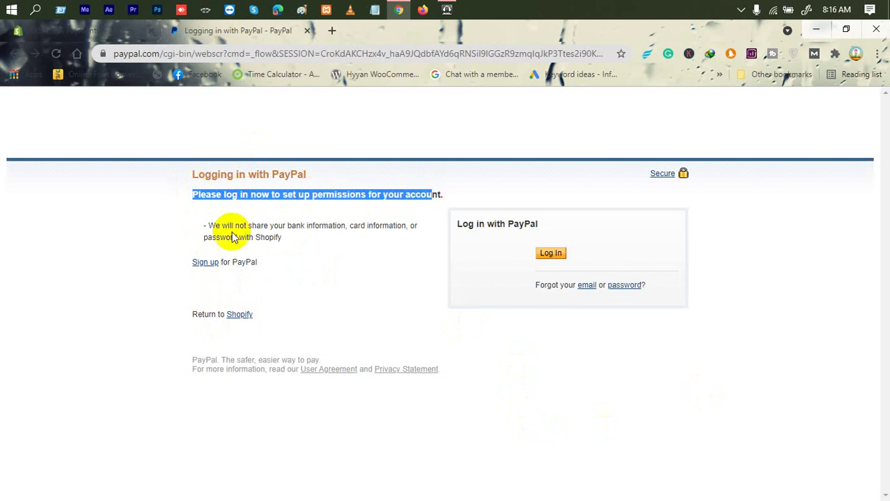
pyautogui.moveTo(204, 225); pyautogui.dragTo(294, 236)
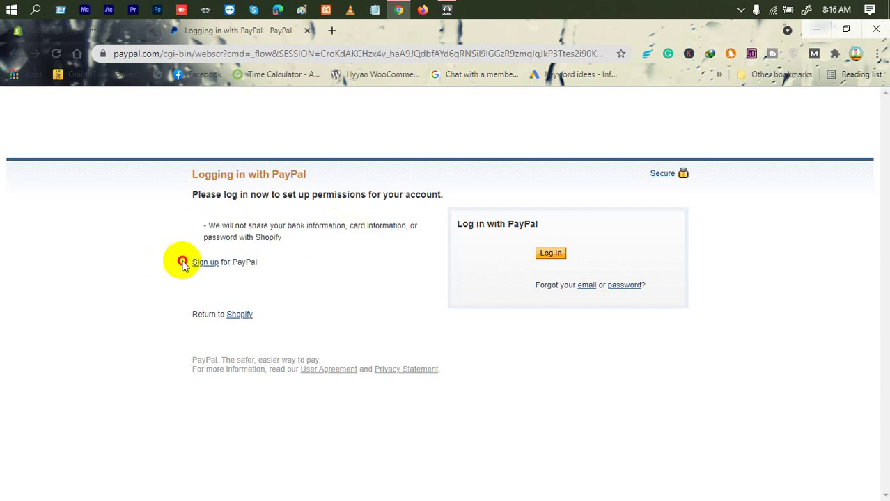
pyautogui.moveTo(179, 258); pyautogui.dragTo(276, 263)
pyautogui.click(307, 264)
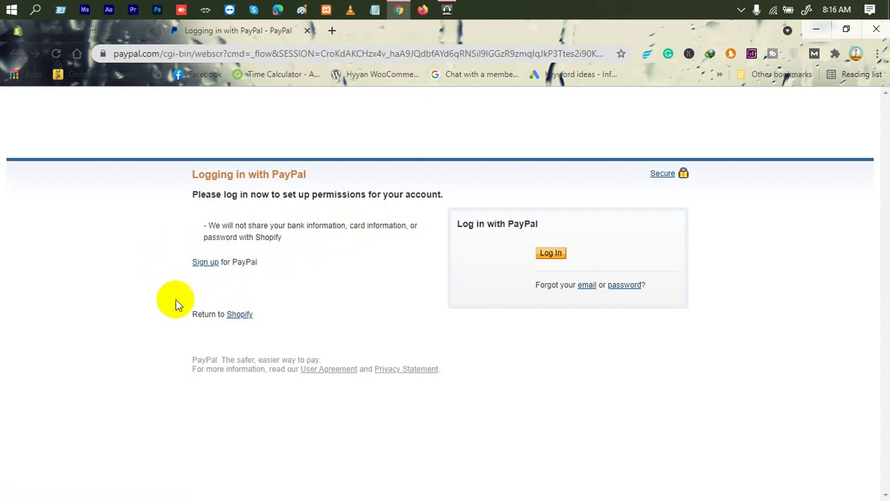
pyautogui.moveTo(181, 312); pyautogui.dragTo(223, 313)
pyautogui.click(304, 288)
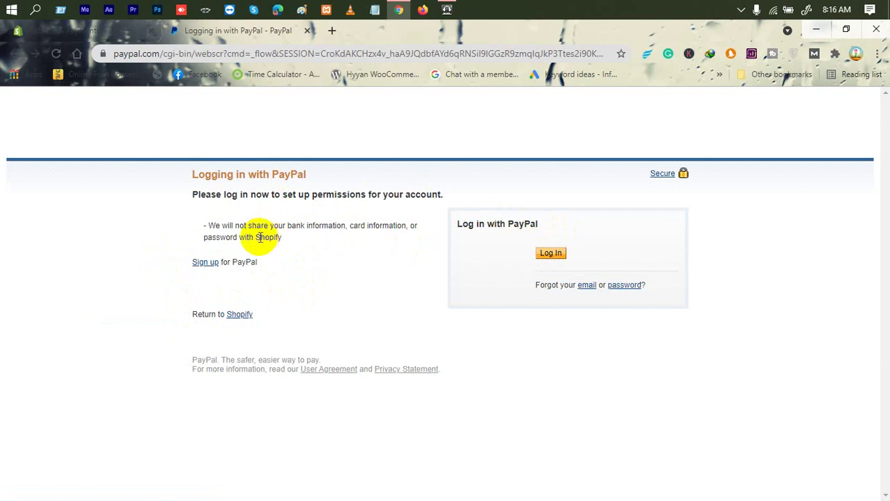
pyautogui.click(206, 267)
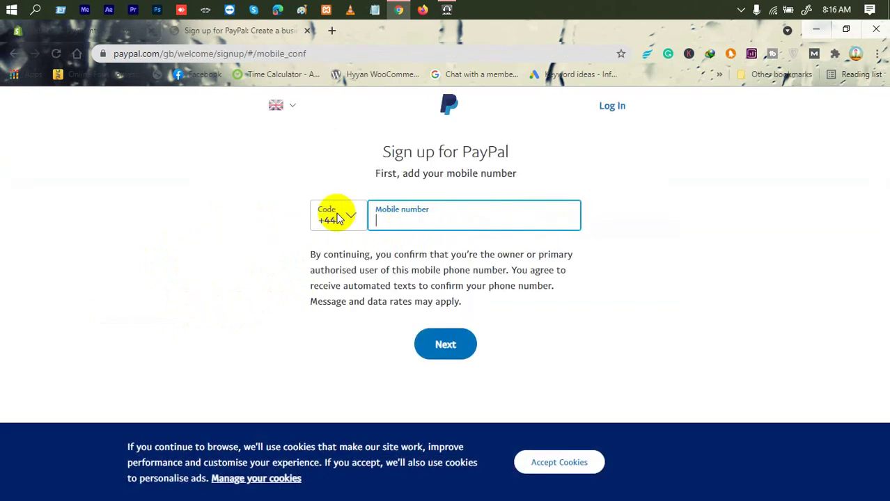
pyautogui.click(340, 222)
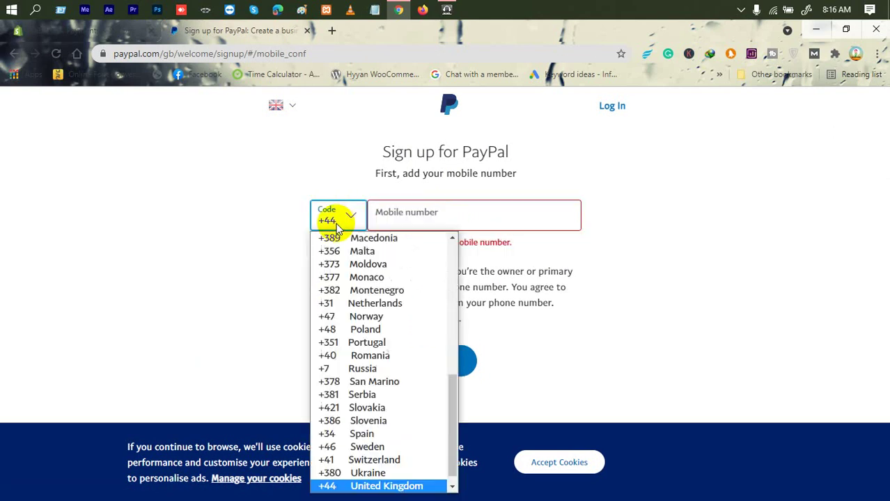
pyautogui.scroll(5, 326, 362)
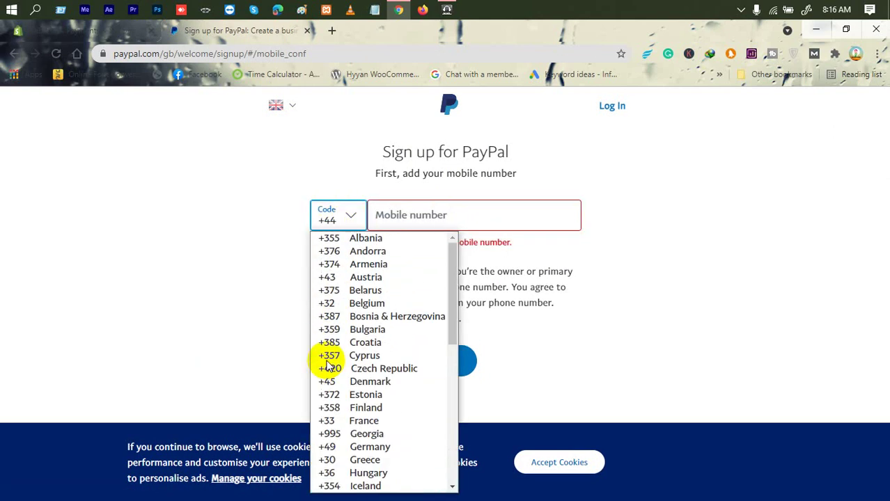
pyautogui.click(242, 216)
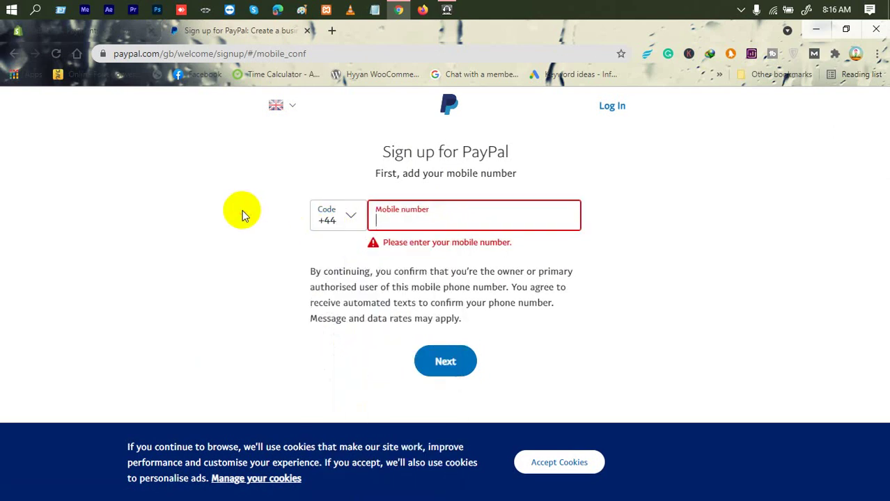
pyautogui.click(324, 209)
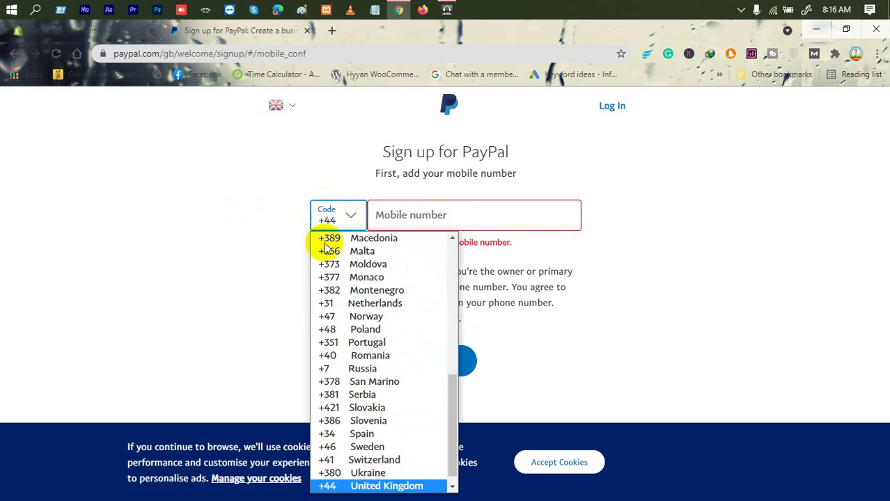
pyautogui.click(218, 259)
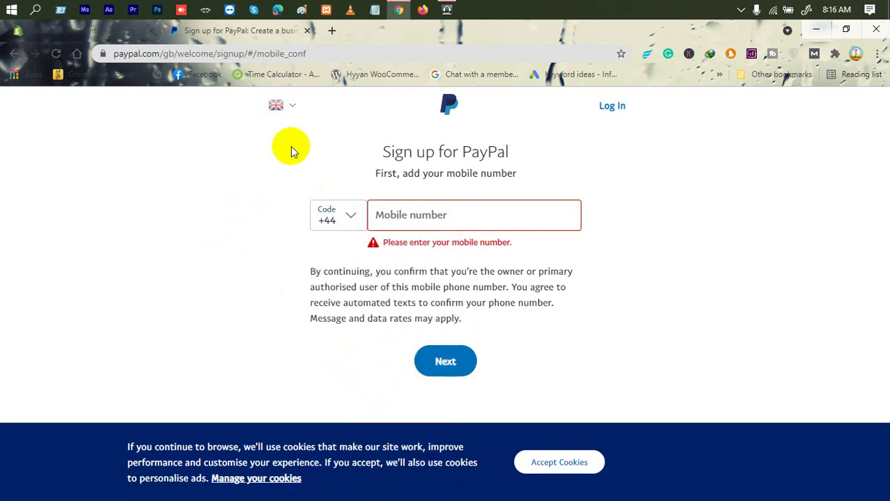
# Close the PayPal sign-up tab and restart PayPal Express Checkout activation from Payments.
pyautogui.click(309, 30)
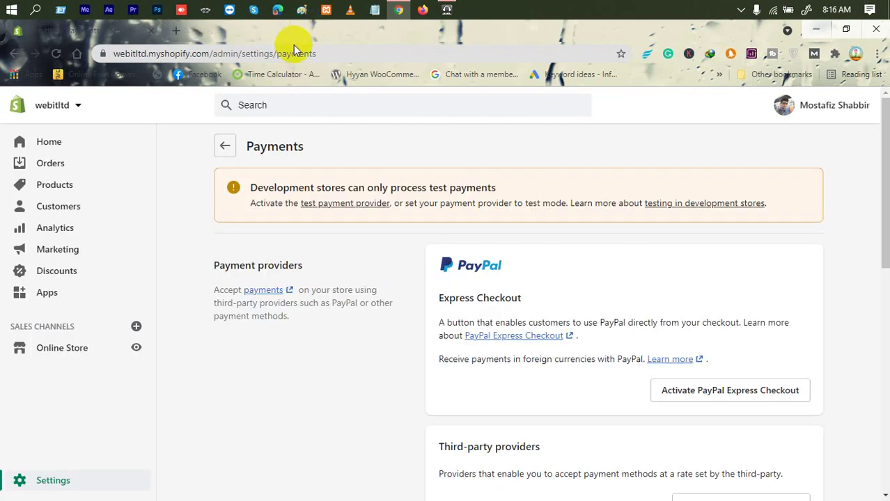
pyautogui.scroll(-3, 335, 285)
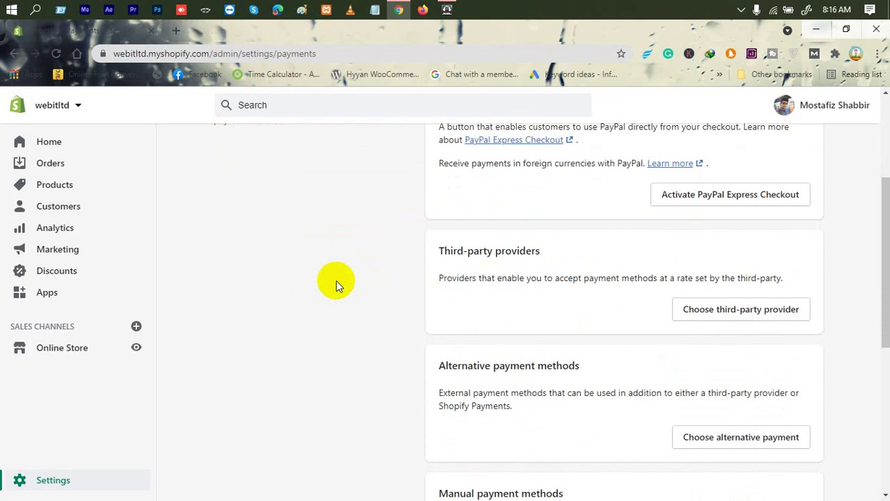
pyautogui.scroll(3, 335, 285)
pyautogui.moveTo(424, 232); pyautogui.dragTo(556, 389)
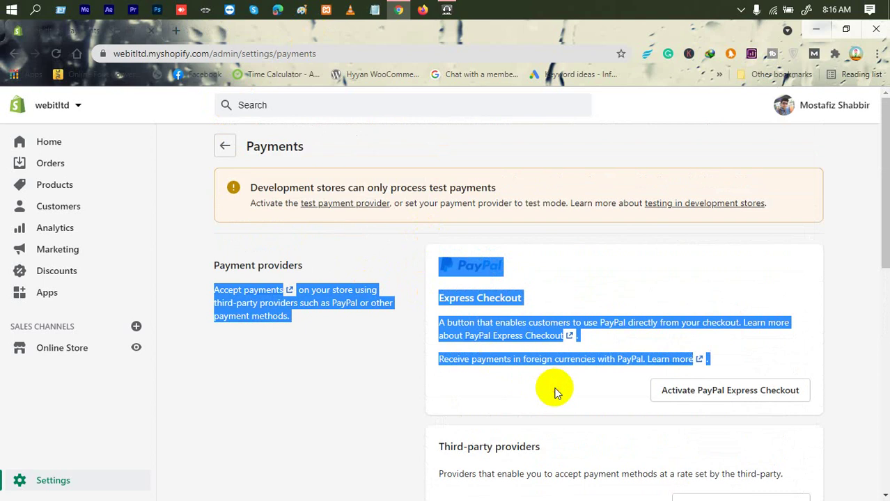
pyautogui.click(565, 276)
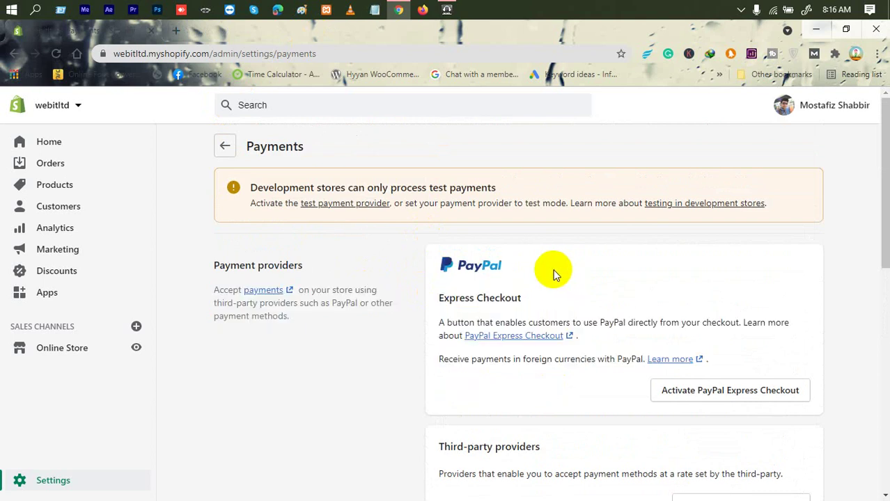
pyautogui.scroll(-3, 548, 275)
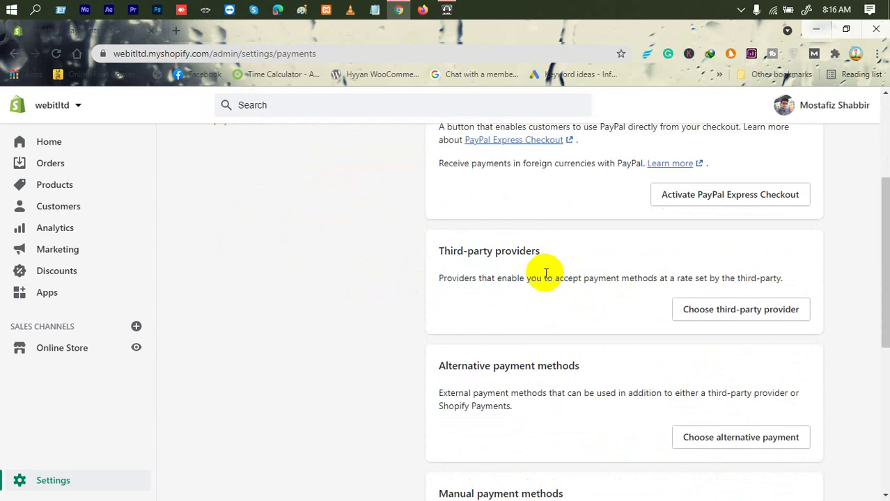
pyautogui.scroll(2, 545, 273)
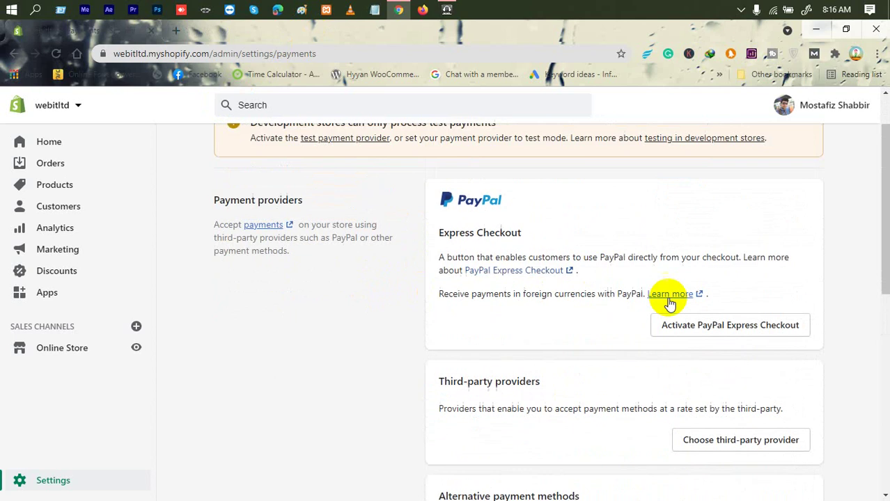
pyautogui.click(699, 321)
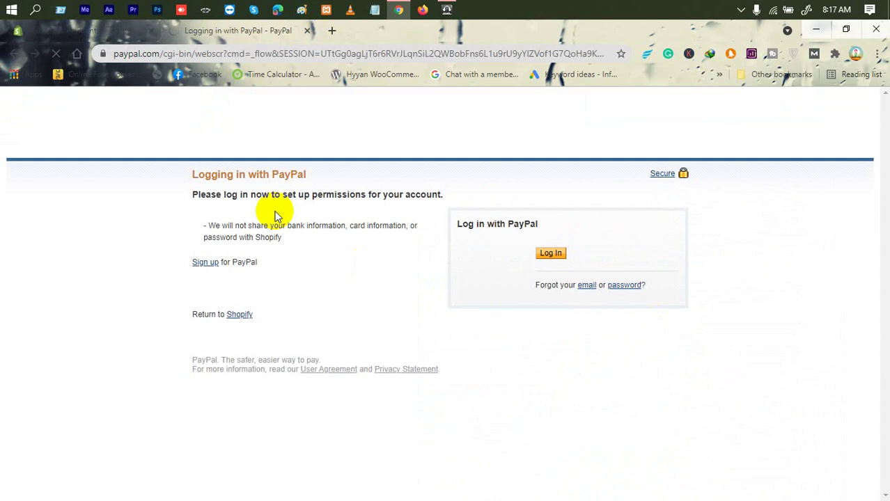
# Visit PayPal's sign-up and login pages without signing in, then close the PayPal tab.
pyautogui.click(199, 264)
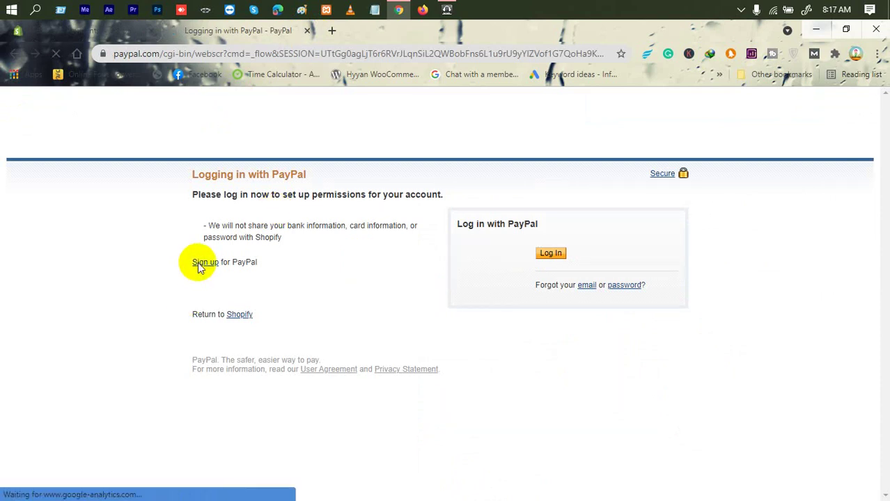
pyautogui.click(324, 215)
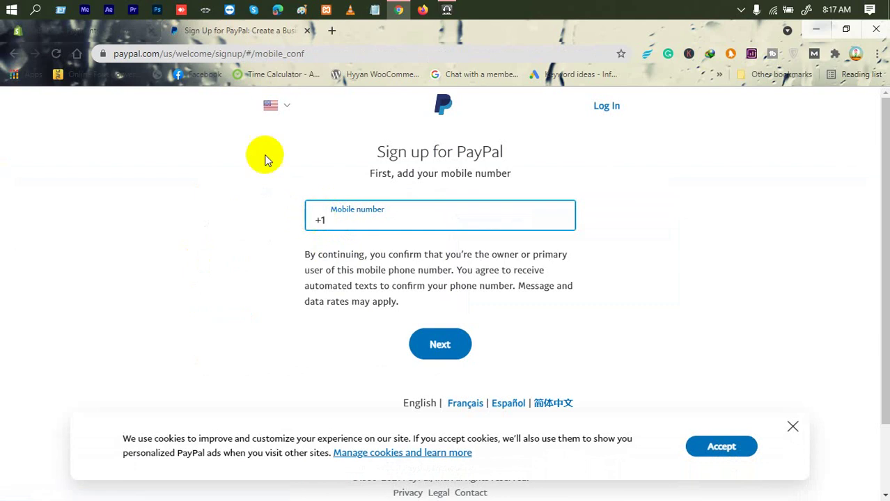
pyautogui.click(10, 58)
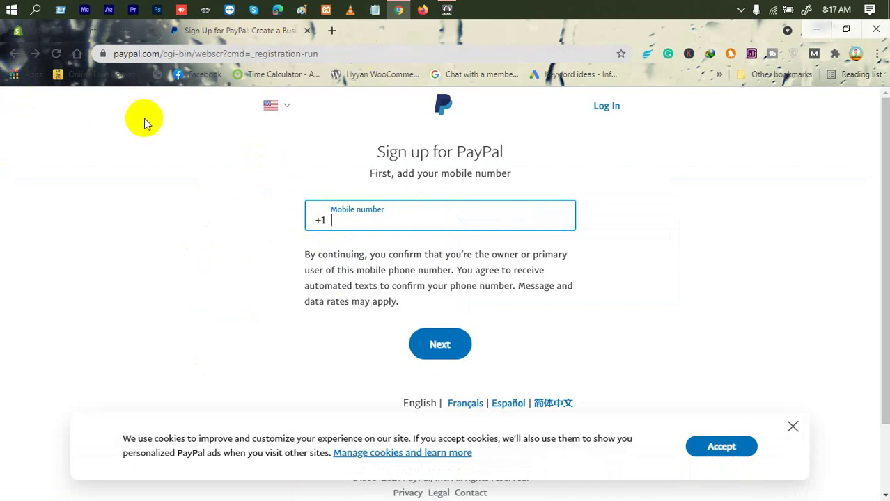
pyautogui.click(605, 106)
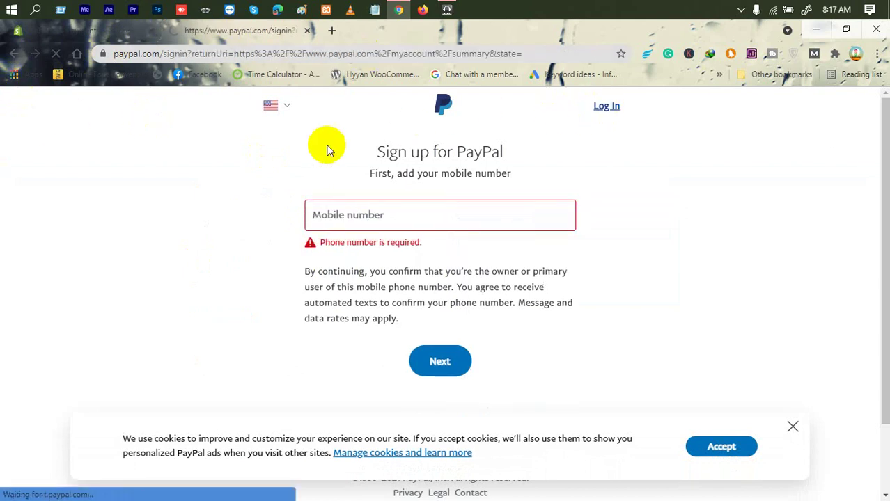
pyautogui.click(349, 236)
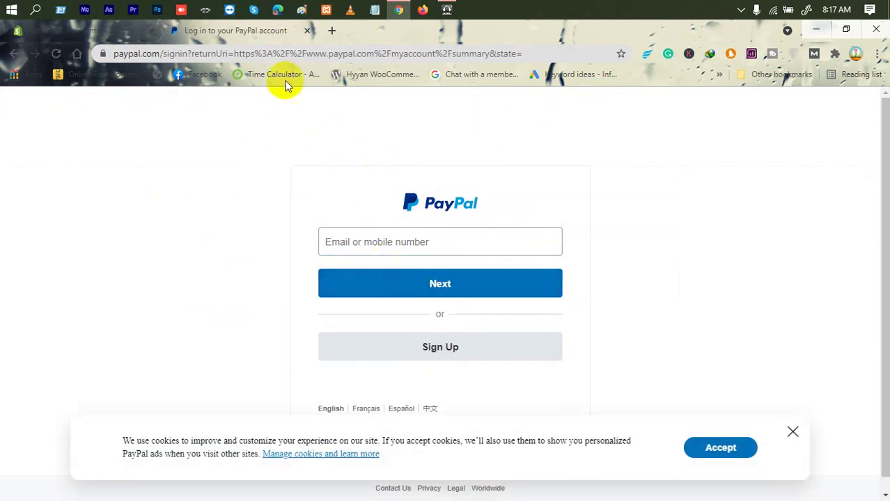
pyautogui.click(307, 31)
pyautogui.scroll(1, 317, 228)
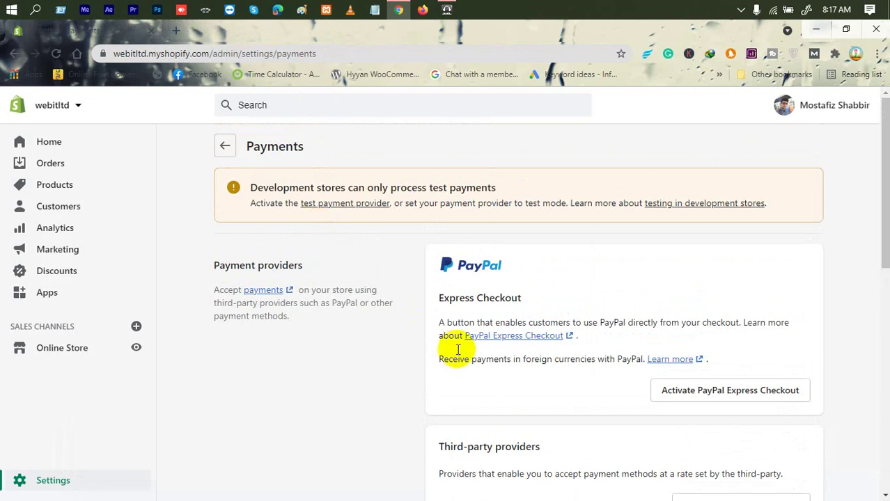
pyautogui.scroll(-2, 452, 341)
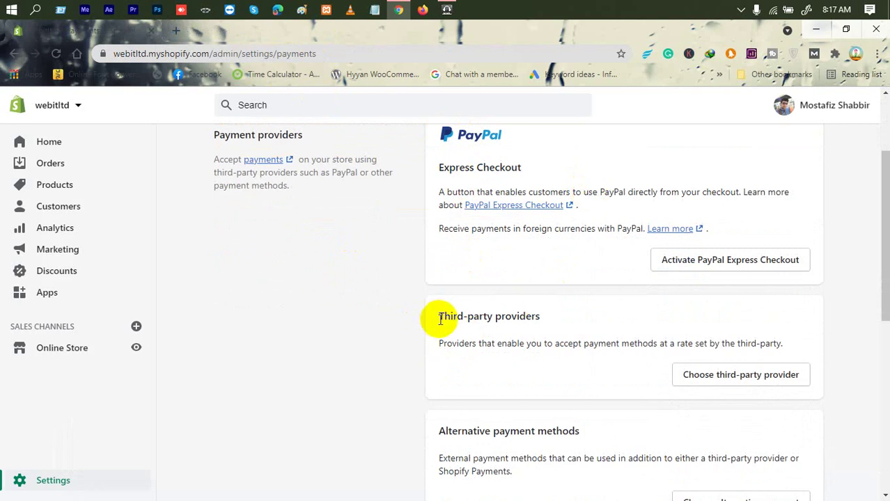
pyautogui.moveTo(441, 318); pyautogui.dragTo(536, 312)
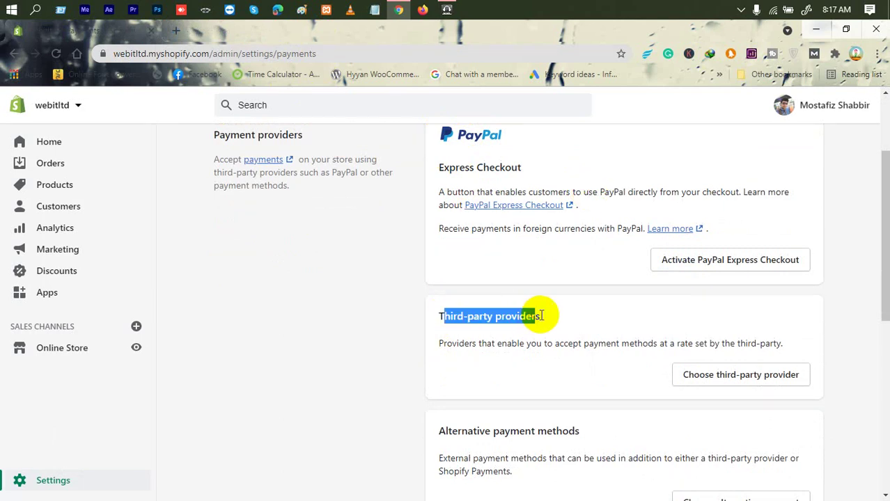
pyautogui.click(536, 314)
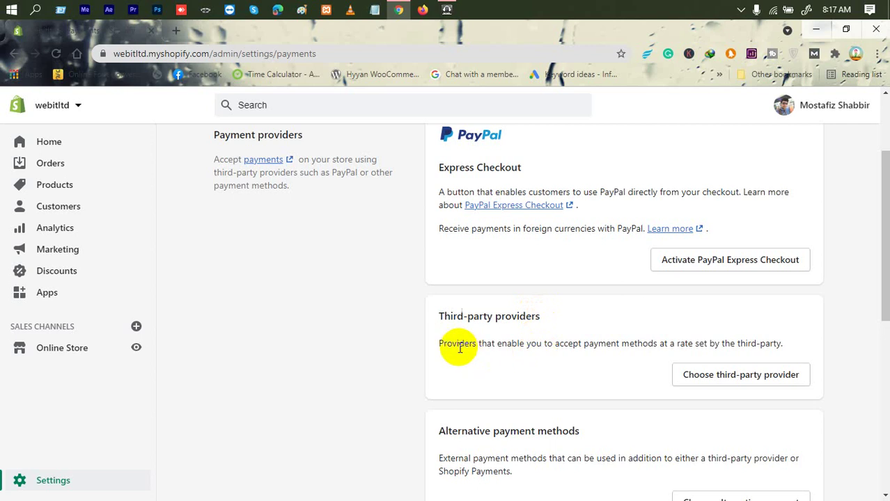
pyautogui.moveTo(440, 344); pyautogui.dragTo(606, 343)
pyautogui.click(433, 348)
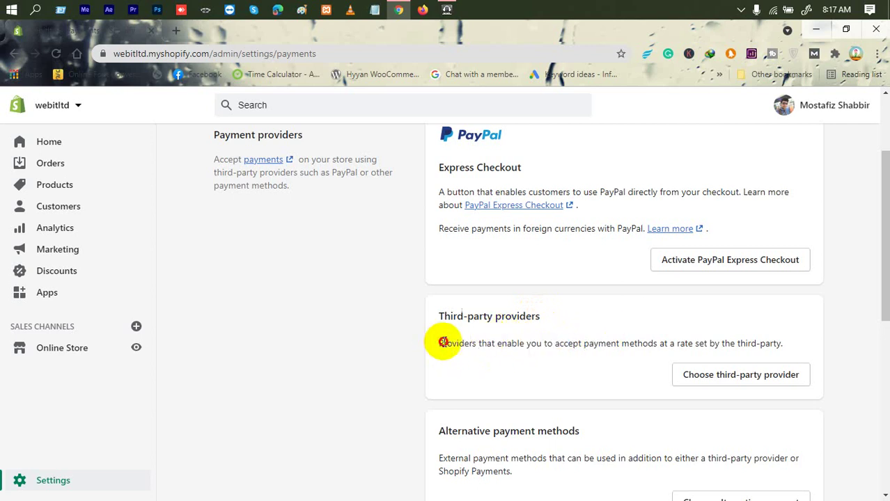
pyautogui.doubleClick(440, 342)
pyautogui.click(488, 344)
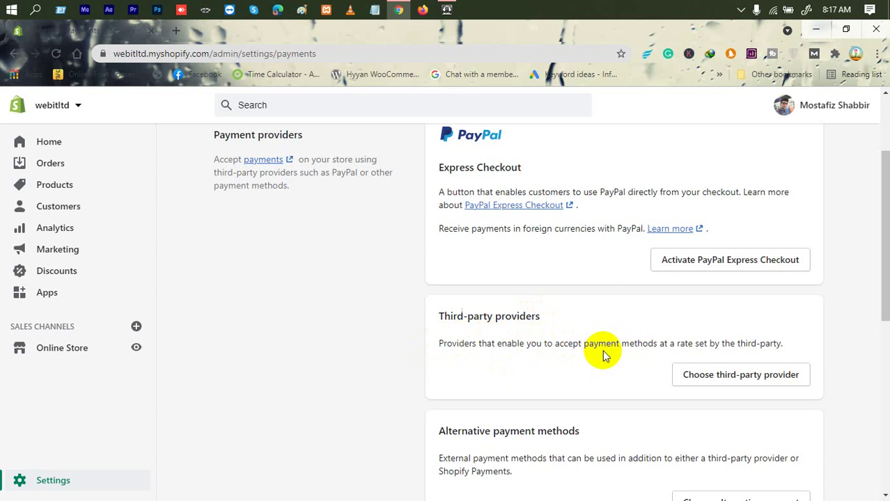
pyautogui.tripleClick(672, 336)
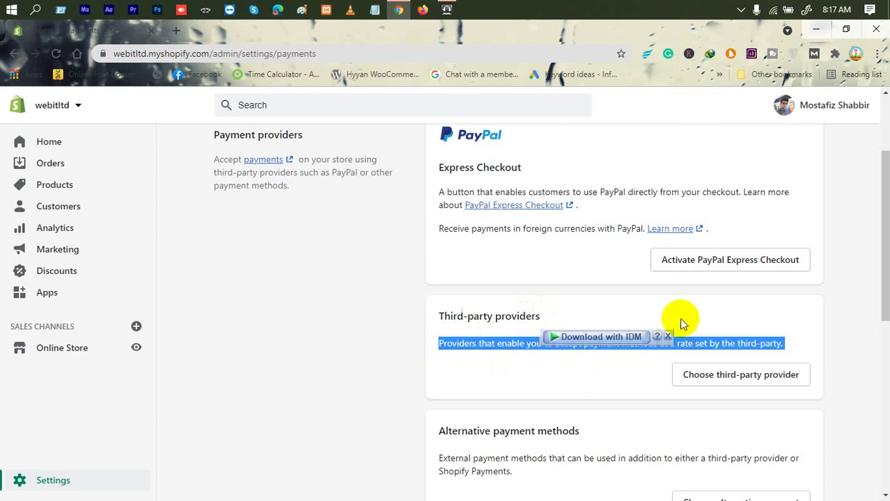
pyautogui.click(682, 320)
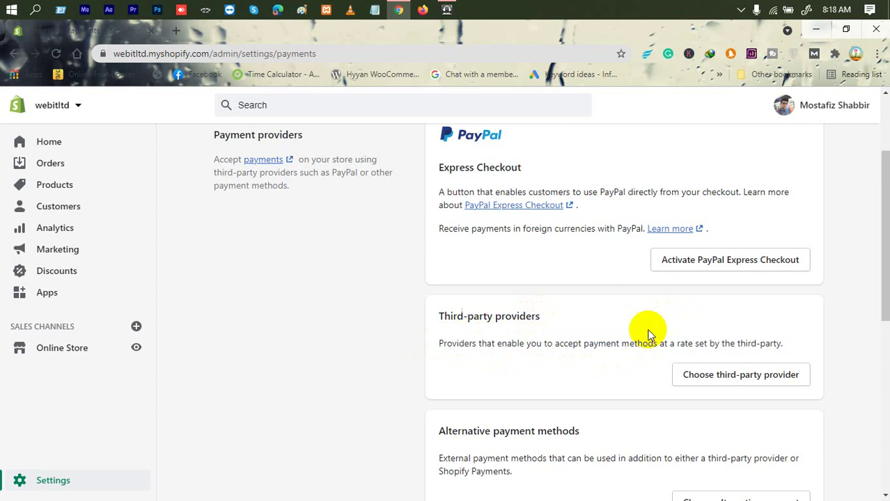
pyautogui.moveTo(582, 341); pyautogui.dragTo(622, 339)
pyautogui.click(639, 337)
# Open the Bogus Gateway provider, review its test card codes and 0% fee, then return.
pyautogui.click(745, 378)
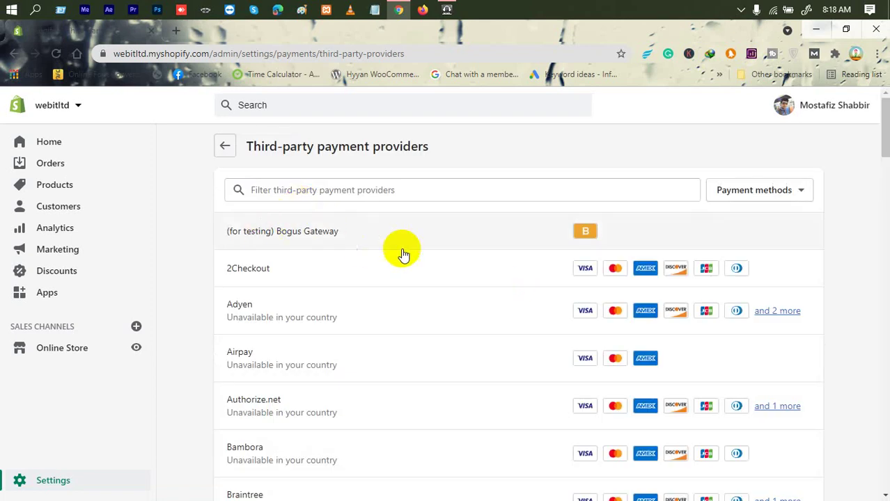
pyautogui.click(286, 248)
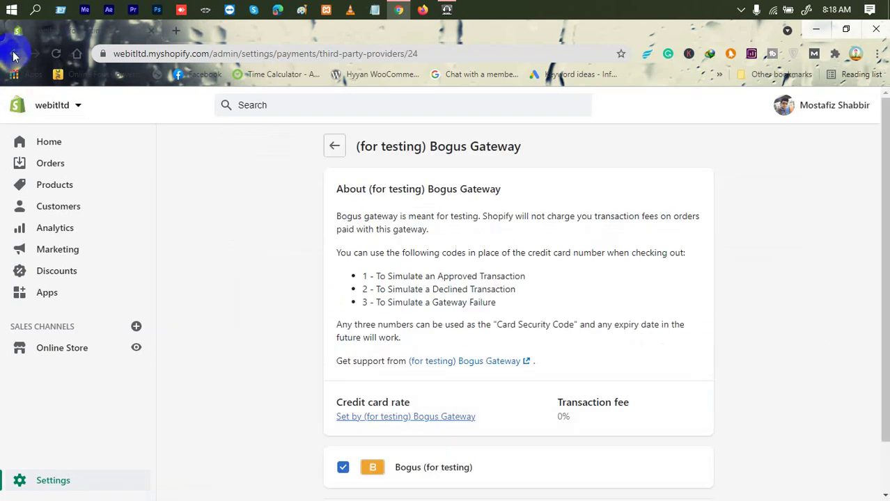
pyautogui.scroll(-1, 397, 362)
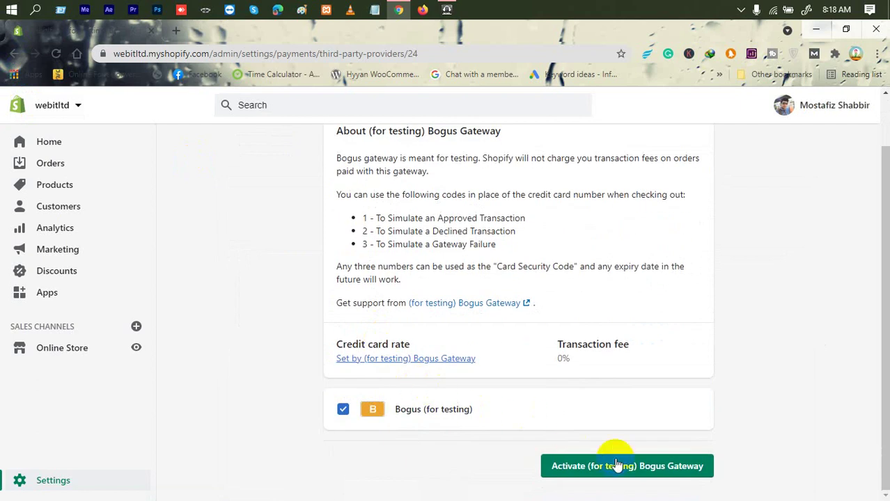
pyautogui.moveTo(387, 205); pyautogui.dragTo(500, 263)
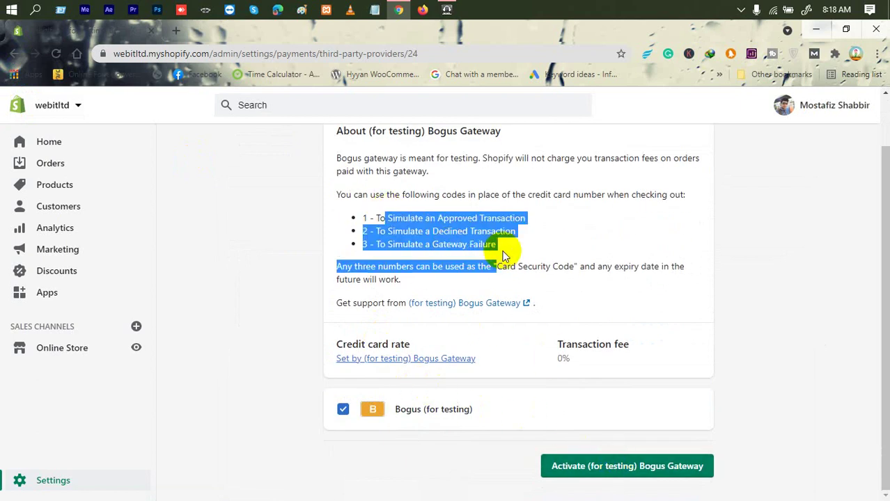
pyautogui.click(555, 278)
pyautogui.moveTo(551, 343); pyautogui.dragTo(650, 345)
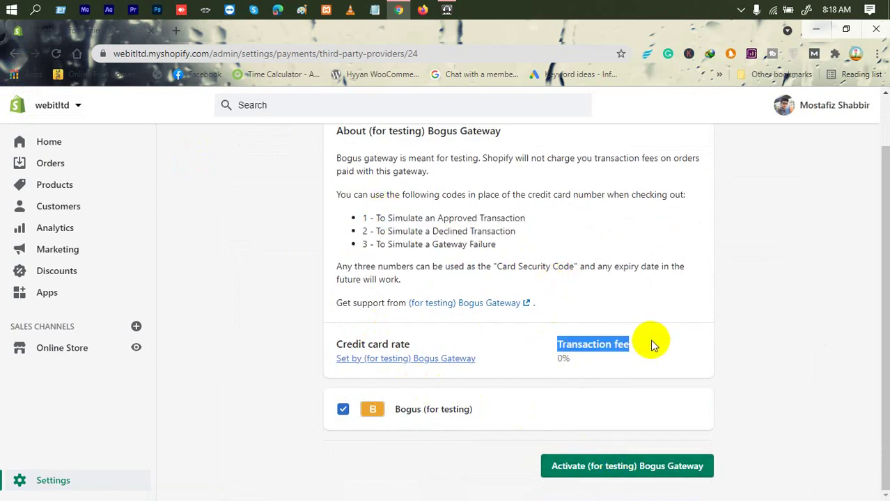
pyautogui.moveTo(417, 342); pyautogui.dragTo(324, 350)
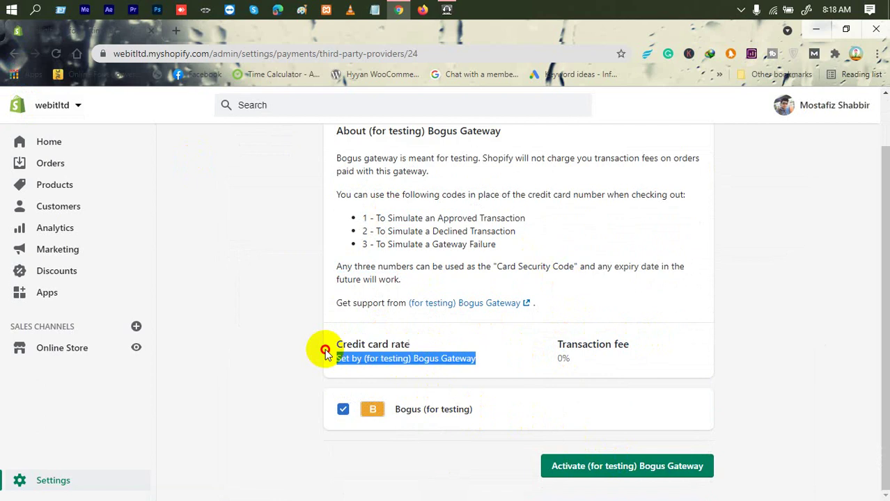
pyautogui.click(392, 343)
pyautogui.scroll(2, 426, 282)
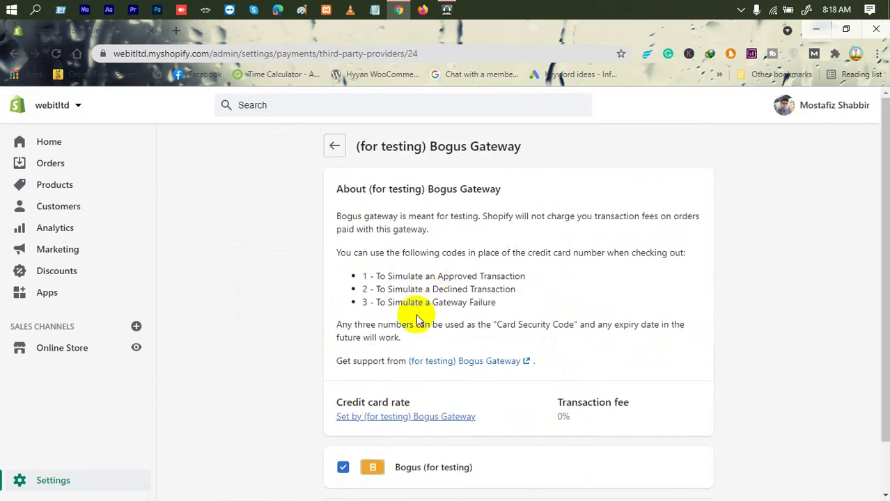
pyautogui.click(6, 50)
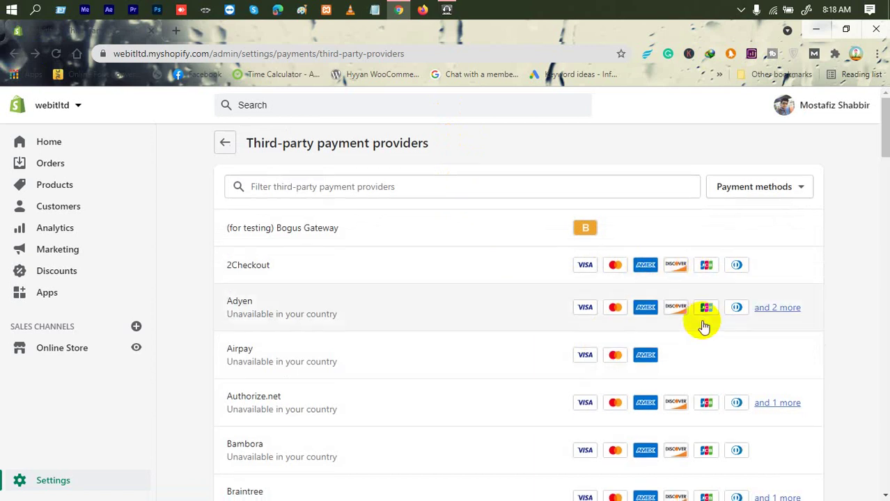
# Browse the third-party providers list, then go back to Payments and its Alternative payment methods.
pyautogui.scroll(-6, 562, 351)
pyautogui.scroll(-20, 401, 367)
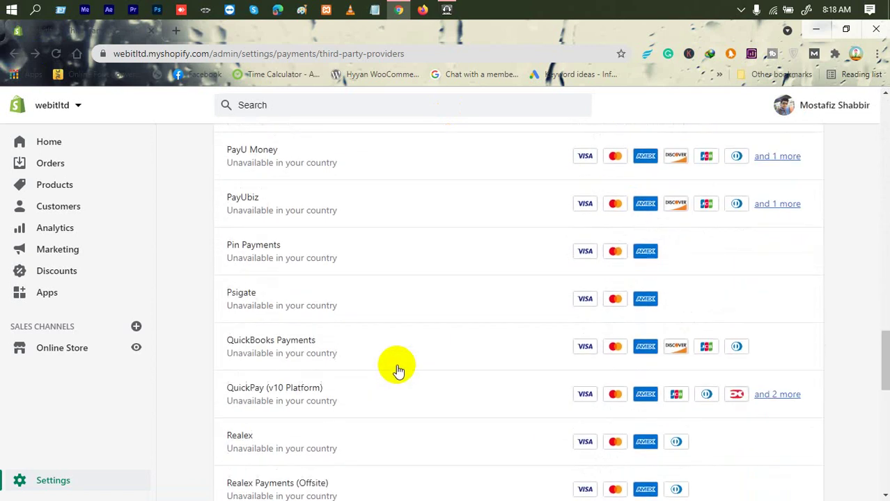
pyautogui.scroll(20, 397, 369)
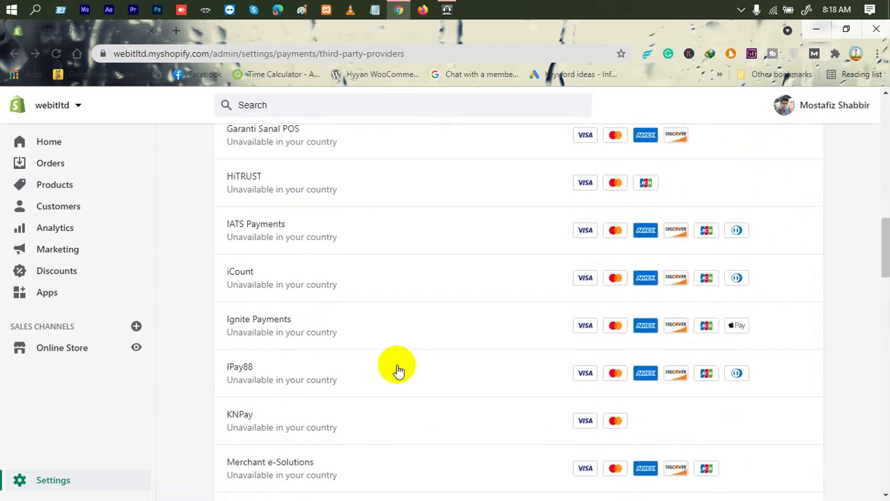
pyautogui.click(226, 146)
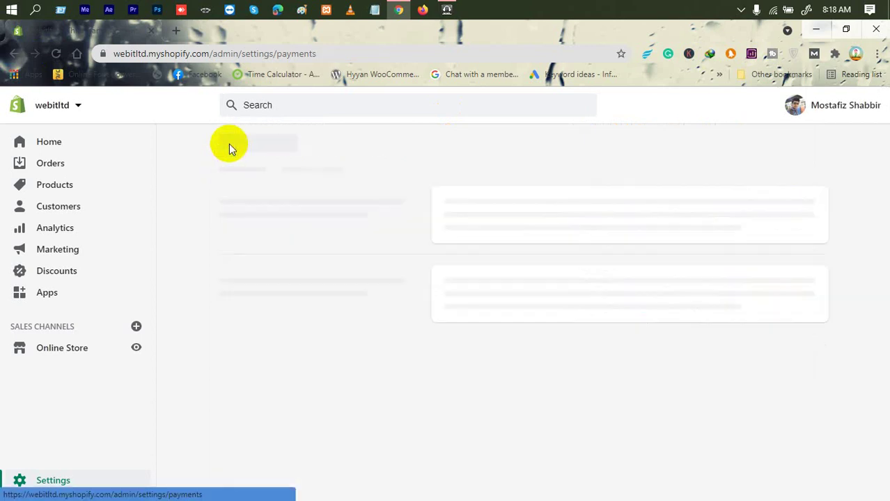
pyautogui.scroll(-6, 584, 327)
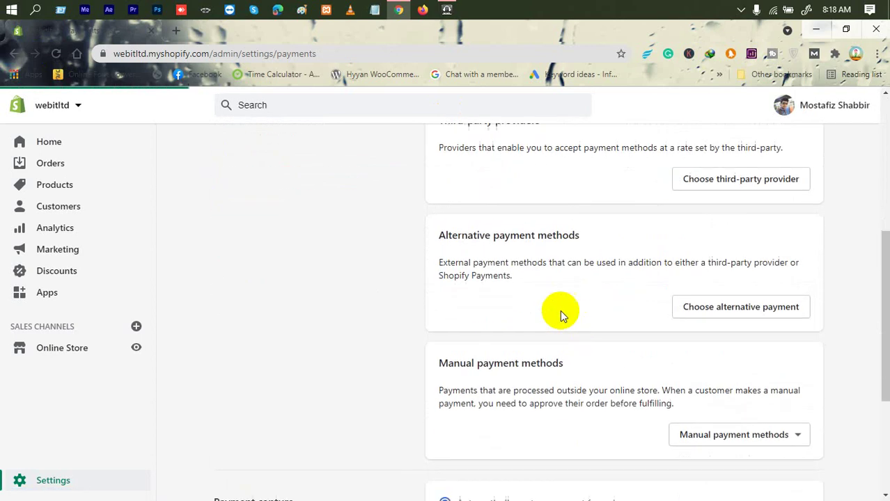
pyautogui.scroll(2, 692, 240)
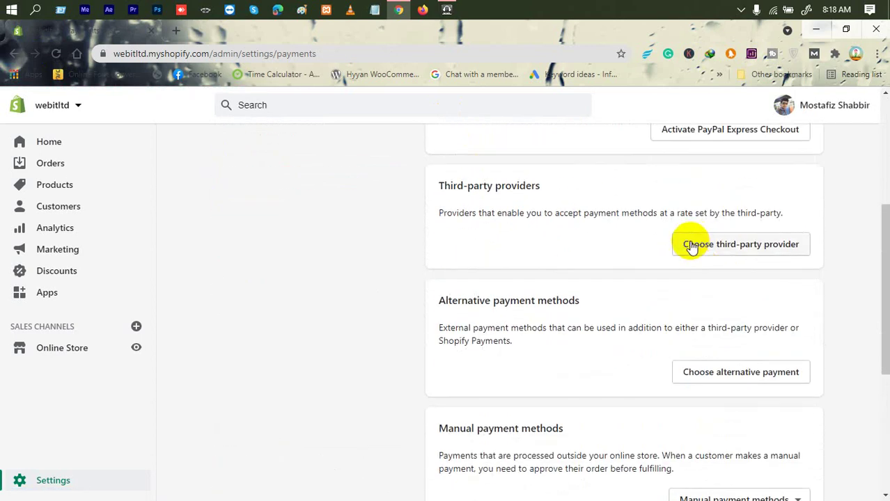
pyautogui.click(707, 369)
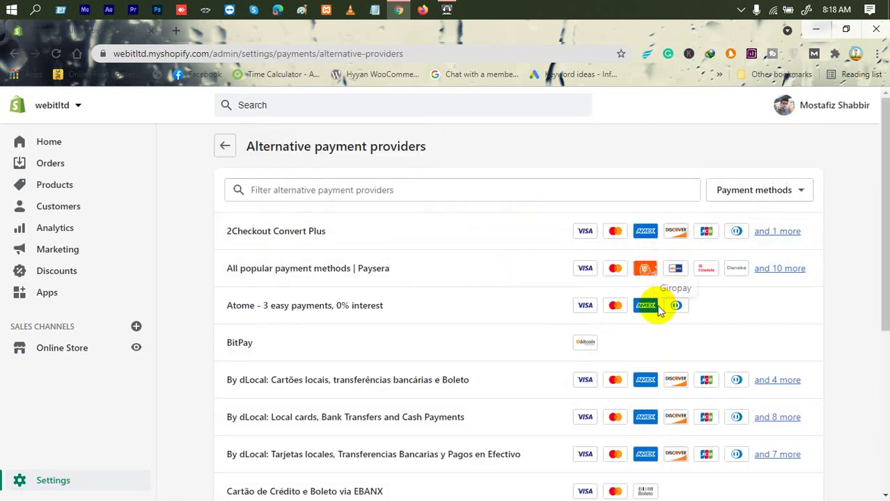
pyautogui.scroll(-4, 645, 318)
pyautogui.scroll(4, 647, 321)
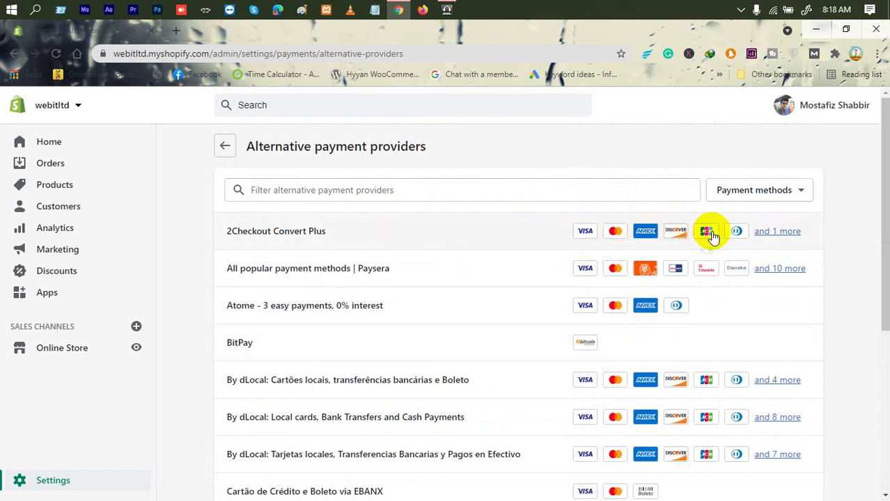
pyautogui.click(16, 54)
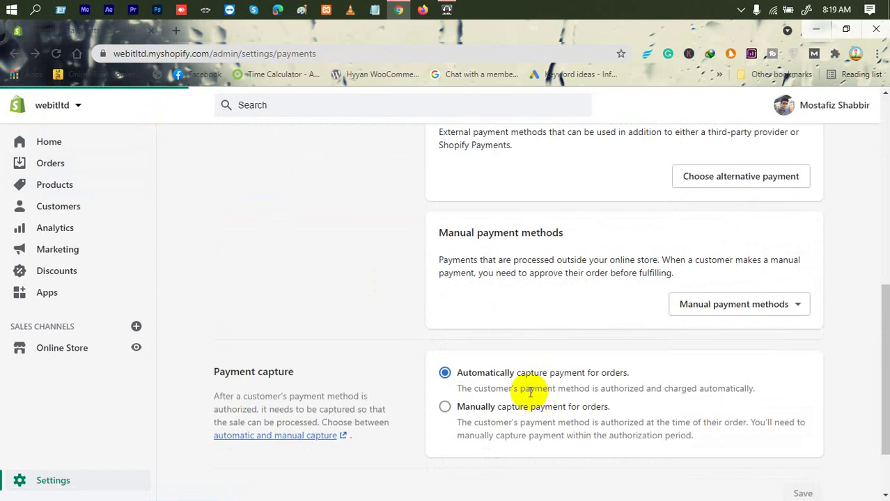
pyautogui.scroll(2, 512, 384)
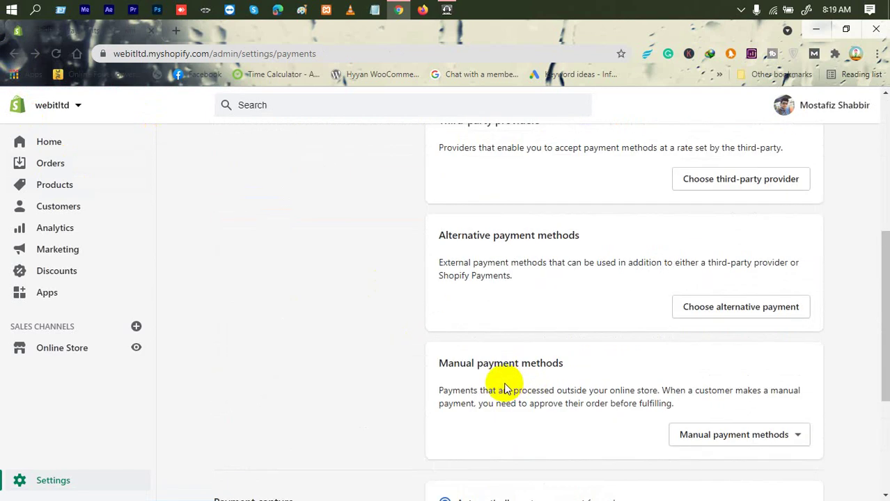
pyautogui.scroll(-2, 506, 387)
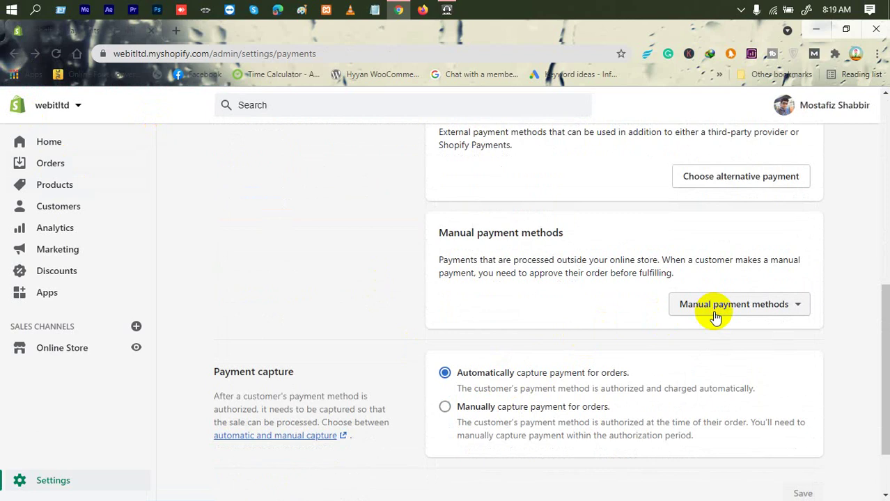
# Choose Bank Deposit from the Manual payment methods dropdown.
pyautogui.click(715, 317)
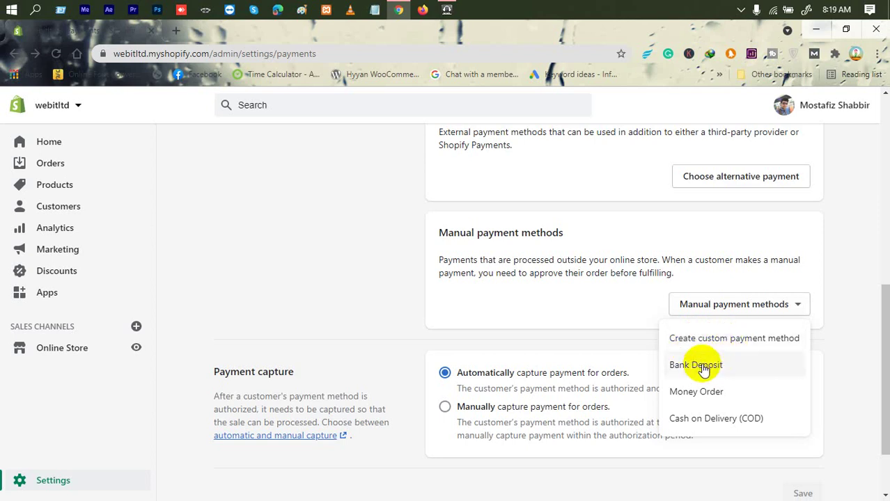
pyautogui.click(702, 369)
# Choose Bank Deposit and enter a masked bank account number and the account holder's name as Additional details.
pyautogui.click(428, 261)
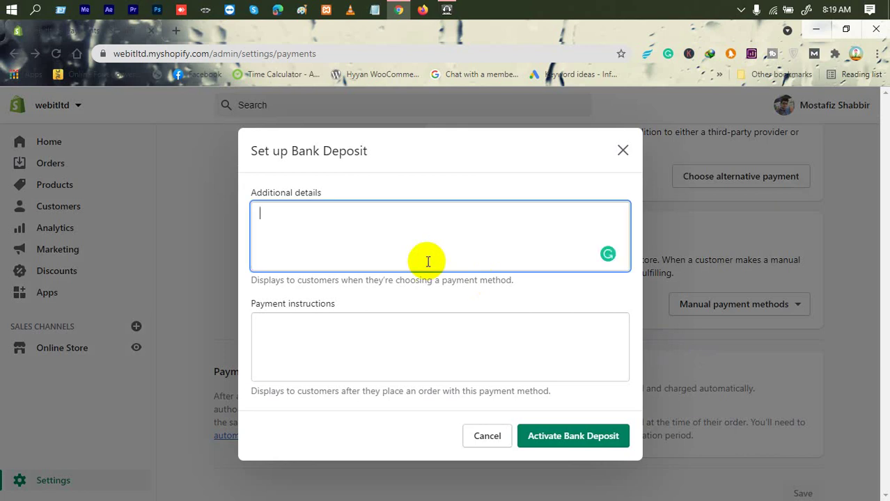
pyautogui.moveTo(252, 280); pyautogui.dragTo(457, 266)
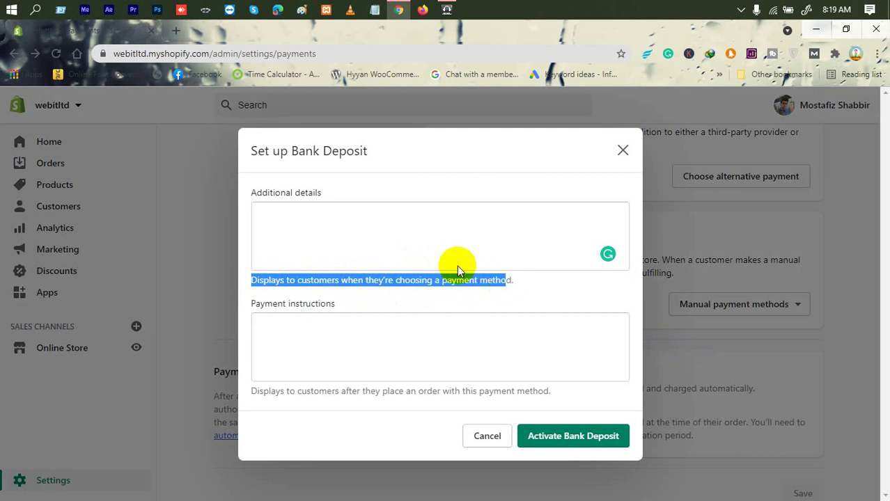
pyautogui.click(418, 254)
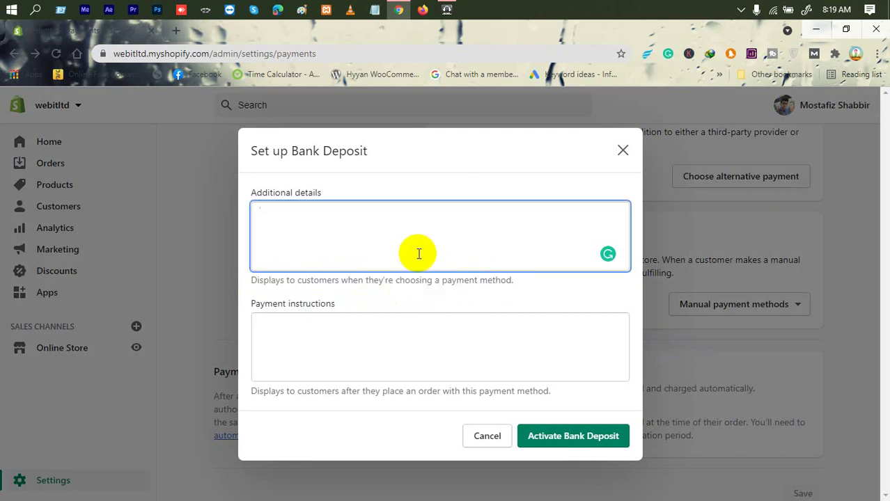
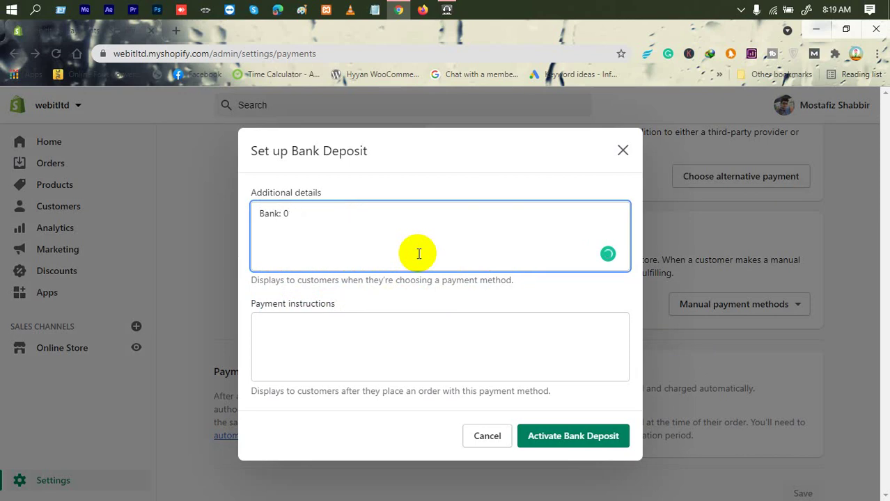
pyautogui.write('12xxxxxxx')
pyautogui.write('-A/C')
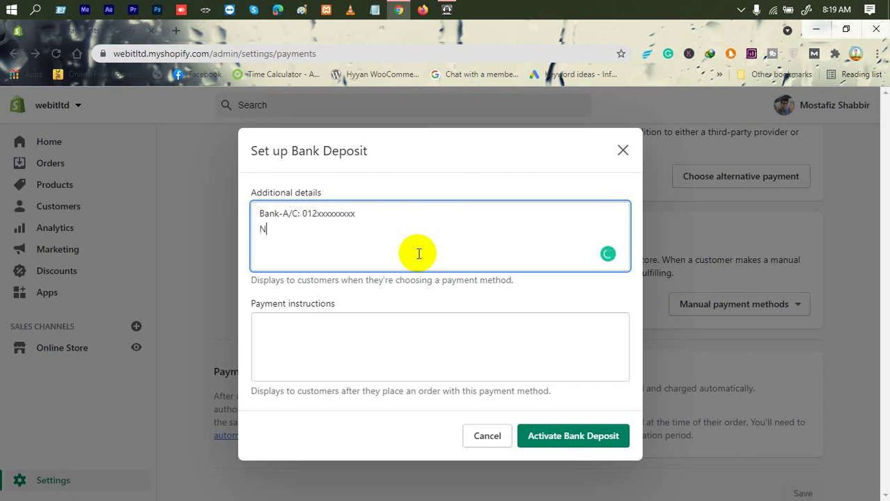
pyautogui.write('ame')
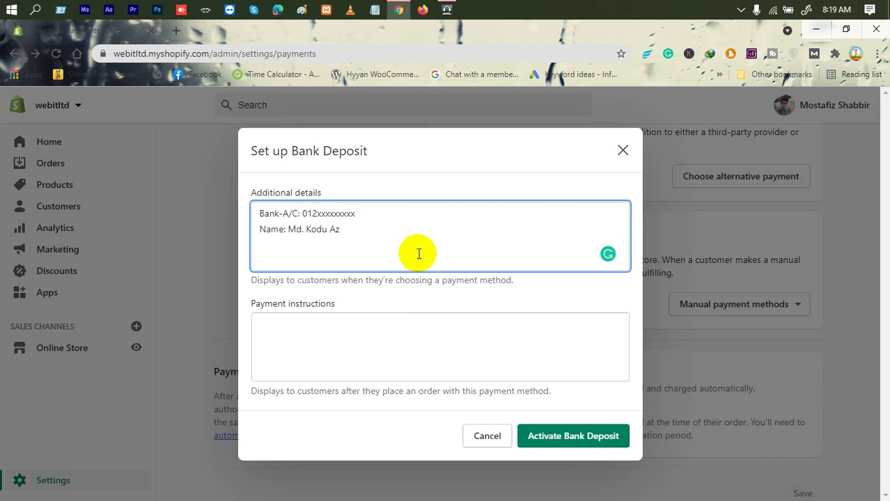
# Write Payment instructions telling customers to pay into the bank account and confirm via inbox or missed call.
pyautogui.click(358, 355)
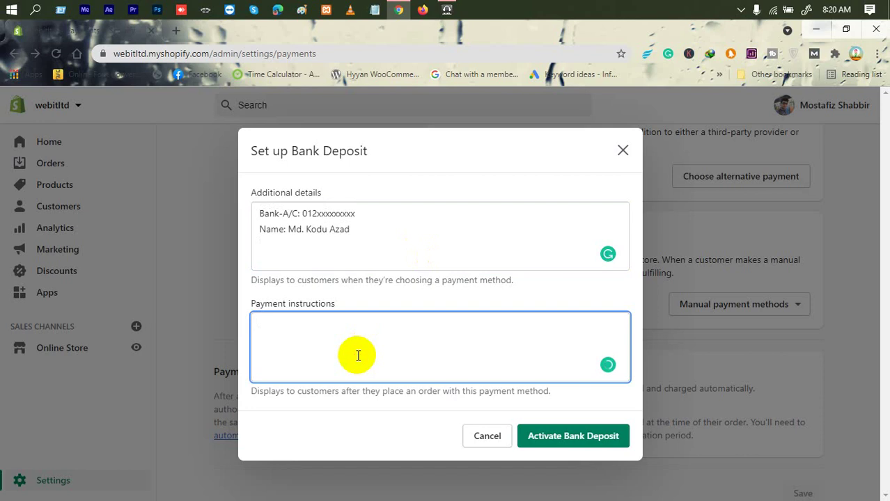
pyautogui.write('Tumi Bank account giye')
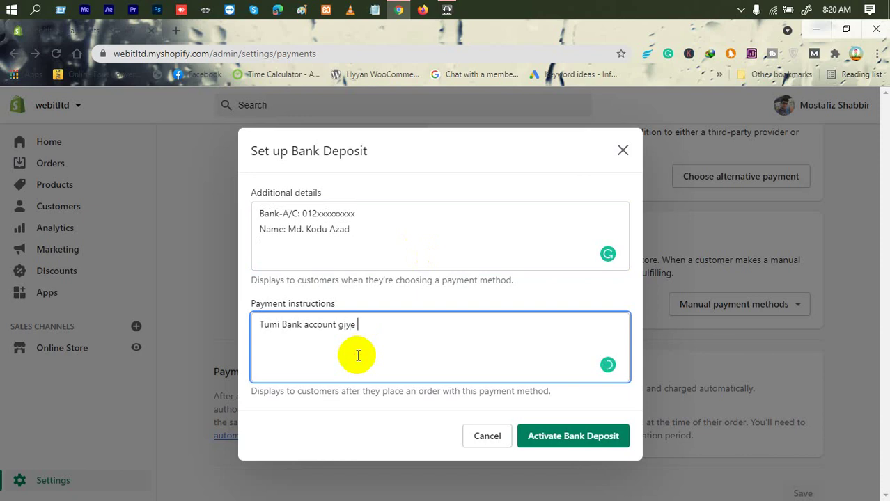
pyautogui.write(' payment kore account')
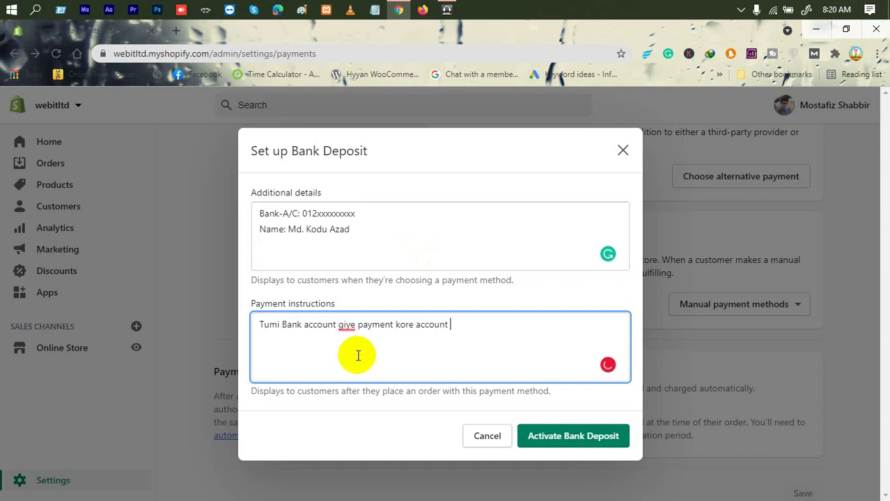
pyautogui.write(' num')
pyautogui.write('amader ibox kor')
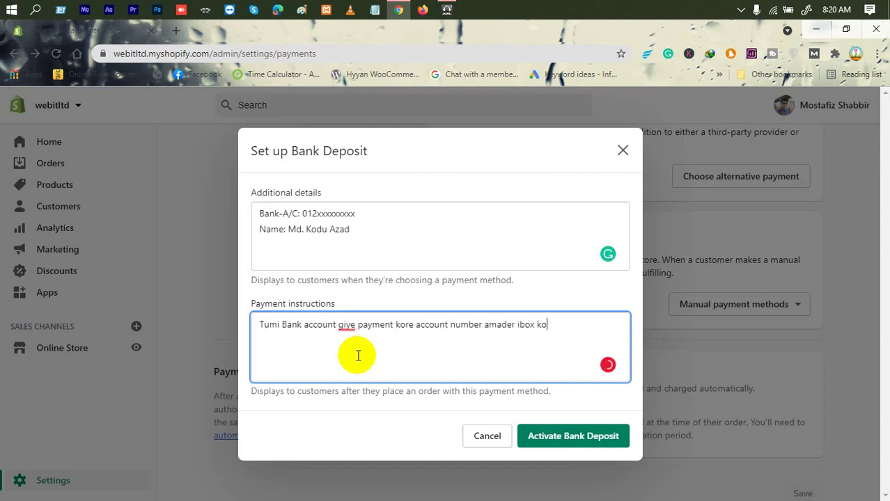
pyautogui.press('BackSpace')
pyautogui.press('BackSpace')
pyautogui.press('BackSpace')
pyautogui.press('BackSpace')
pyautogui.press('BackSpace')
pyautogui.press('BackSpace')
pyautogui.press('BackSpace')
pyautogui.press('BackSpace')
pyautogui.write('Inbox kore ekta ')
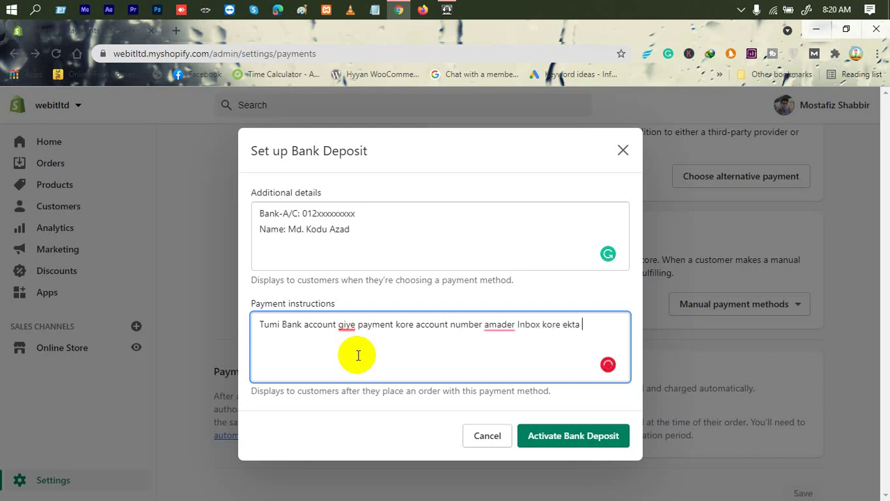
pyautogui.write('miss called')
pyautogui.press('BackSpace')
pyautogui.press('BackSpace')
pyautogui.press('BackSpace')
pyautogui.write('dio :P')
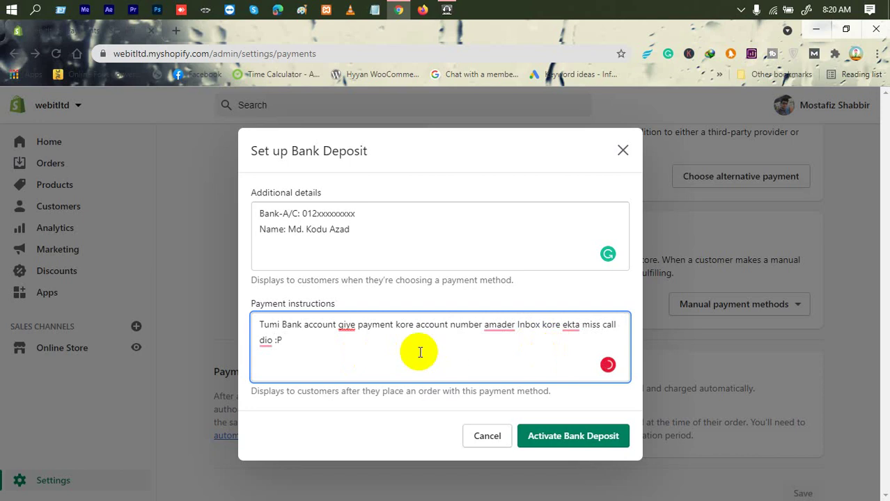
# Select and review the Payment instructions and Additional details text in the Bank Deposit dialog.
pyautogui.hotkey('ctrl', 'a')
pyautogui.click(387, 223)
pyautogui.click(328, 358)
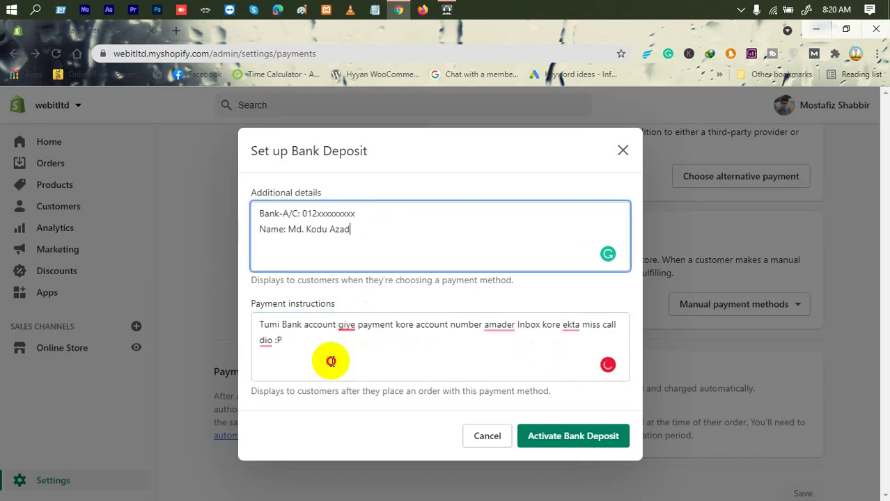
pyautogui.hotkey('ctrl', 'a')
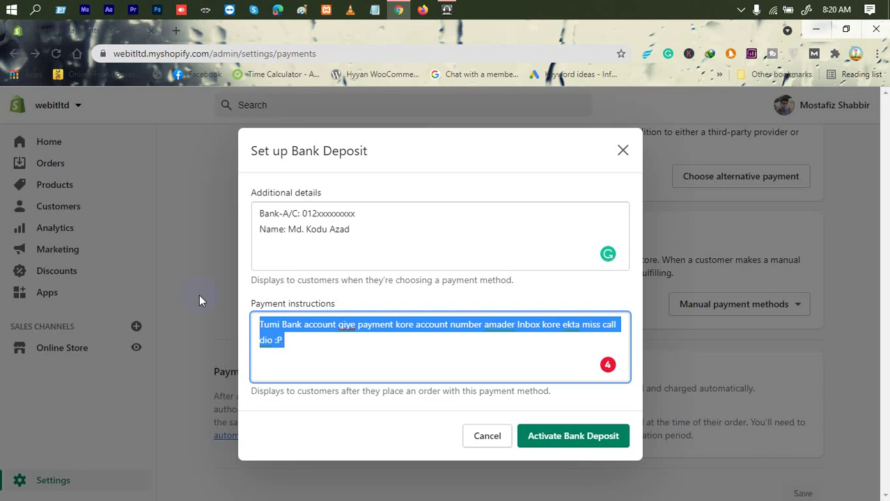
pyautogui.click(328, 360)
pyautogui.hotkey('ctrl', 'a')
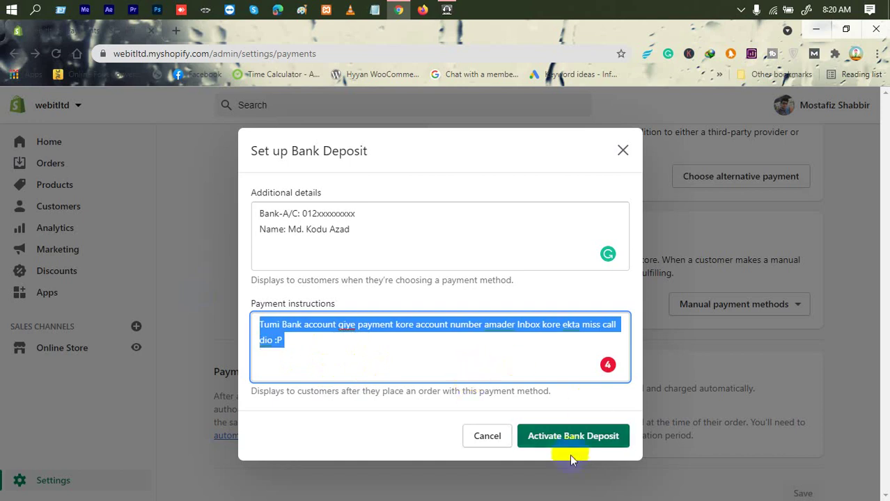
pyautogui.click(568, 449)
# Activate Bank Deposit, then bring up the dropdown listing Money Order and Cash on Delivery (COD).
pyautogui.click(568, 445)
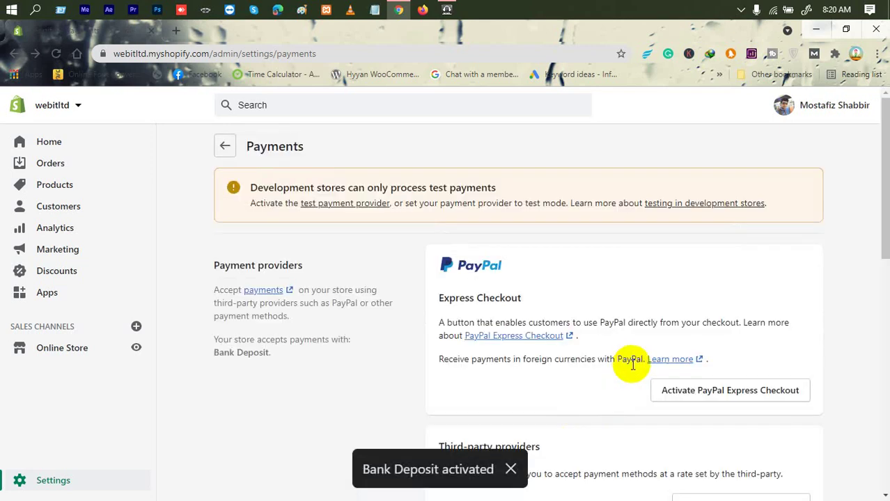
pyautogui.scroll(-10, 638, 364)
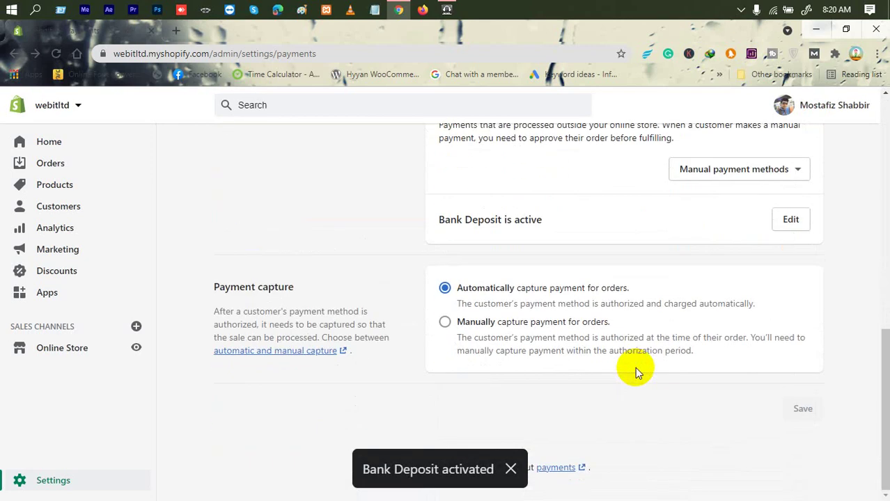
pyautogui.scroll(2, 643, 360)
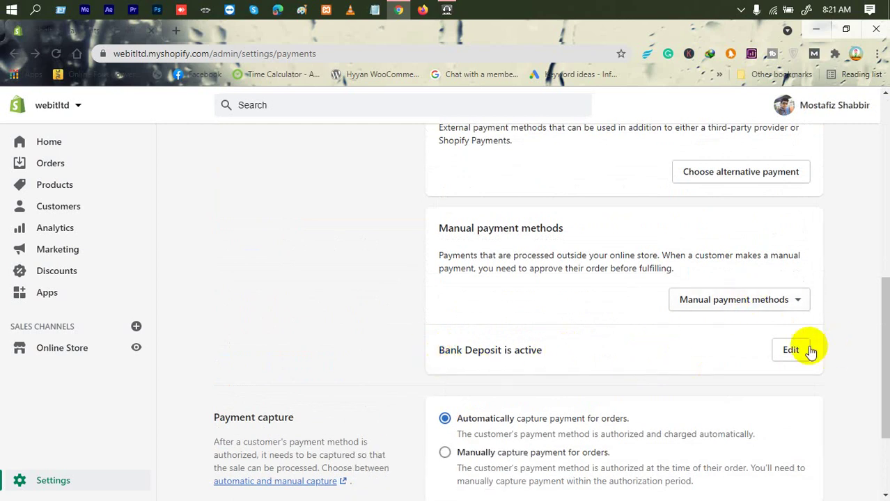
pyautogui.click(736, 295)
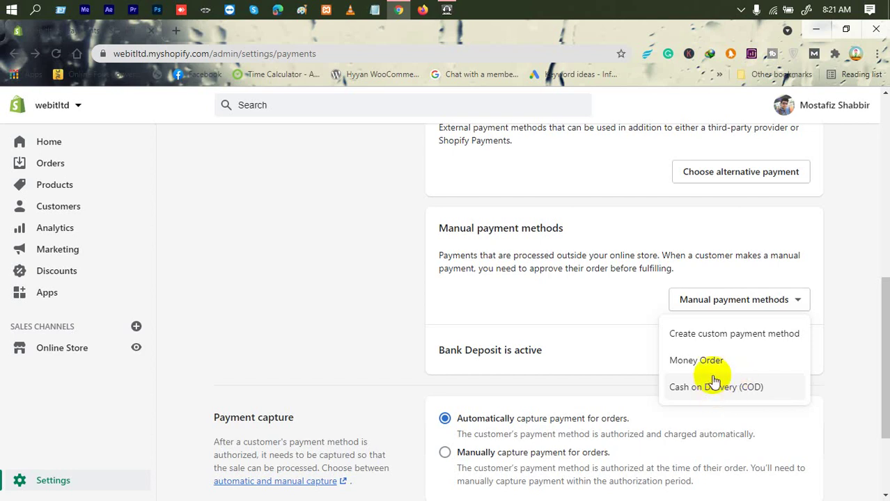
# Choose Cash on Delivery (COD) and enter 'Basay giye product diya taka nimu' as its Additional details.
pyautogui.click(706, 388)
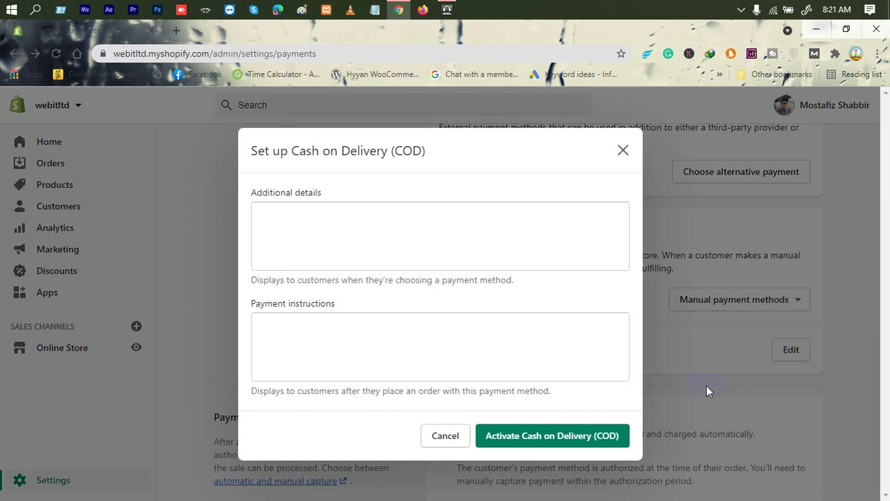
pyautogui.click(392, 230)
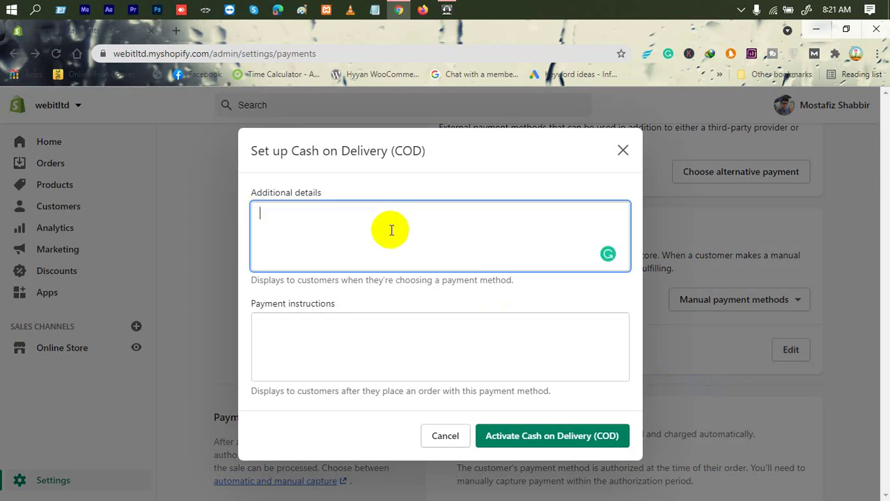
pyautogui.write('Basay giye product diya ')
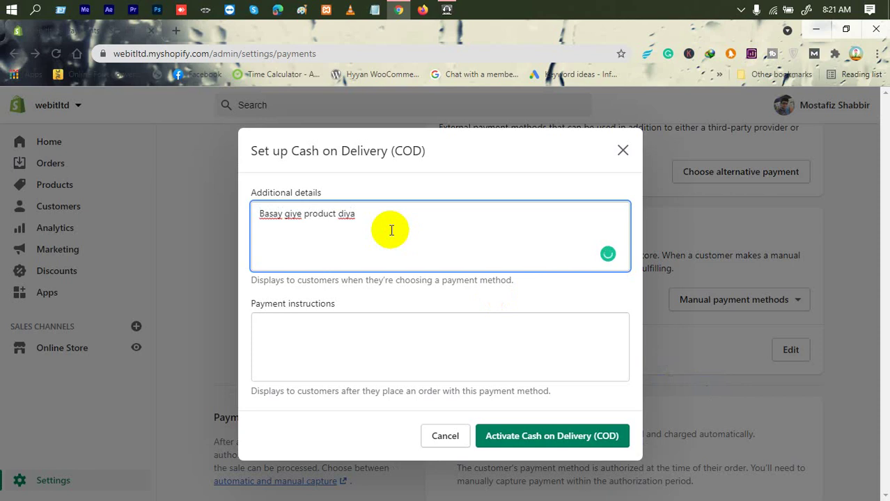
pyautogui.write('taka nib')
pyautogui.write('o')
pyautogui.press('BackSpace')
pyautogui.write('mu')
pyautogui.click(318, 334)
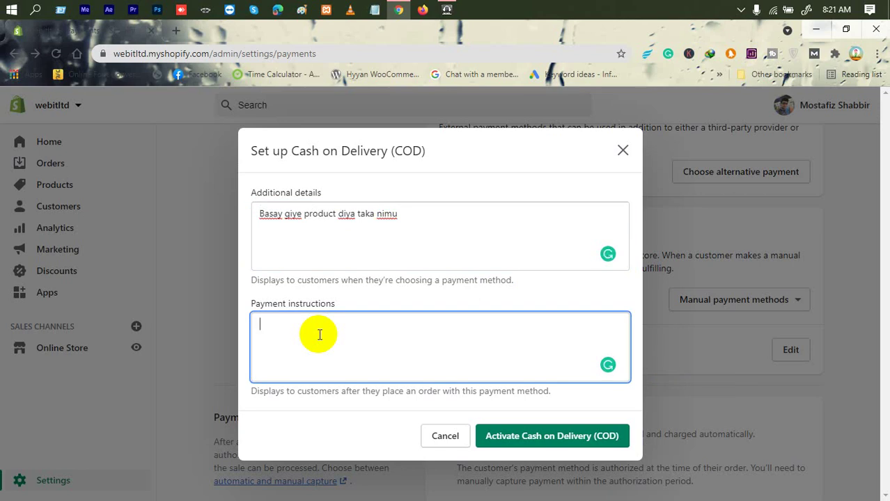
# Enter COD Payment instructions 'Basay gele kintu tea or coffee khauaite hobe .', fixing 'coffee'.
pyautogui.write('Basay gele kintu ')
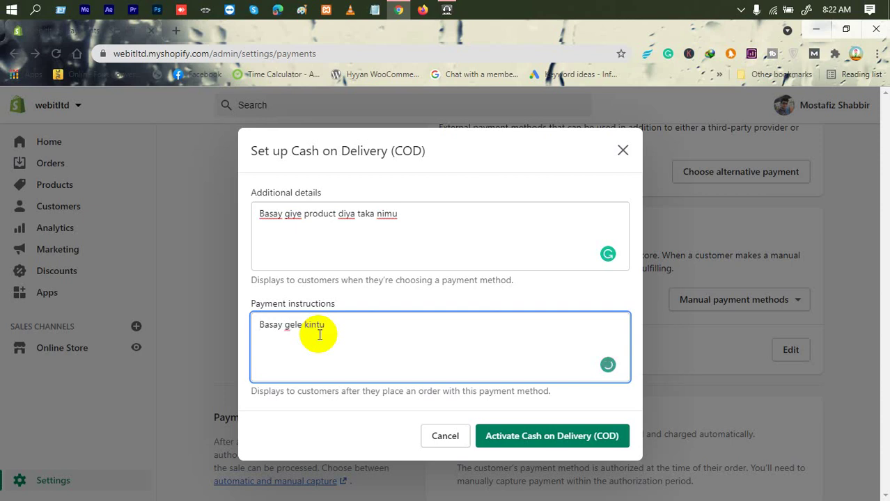
pyautogui.write('tea or coffe')
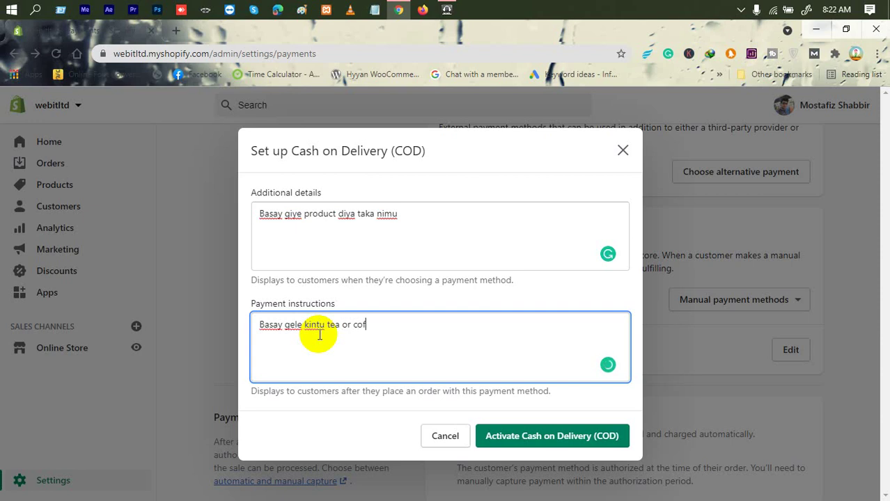
pyautogui.press('BackSpace')
pyautogui.press('BackSpace')
pyautogui.write('ie khauaite hobe')
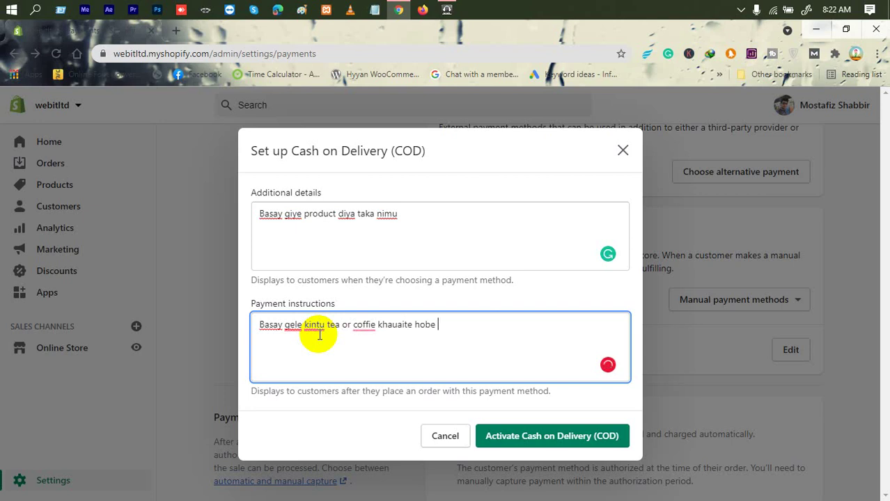
pyautogui.write(' .')
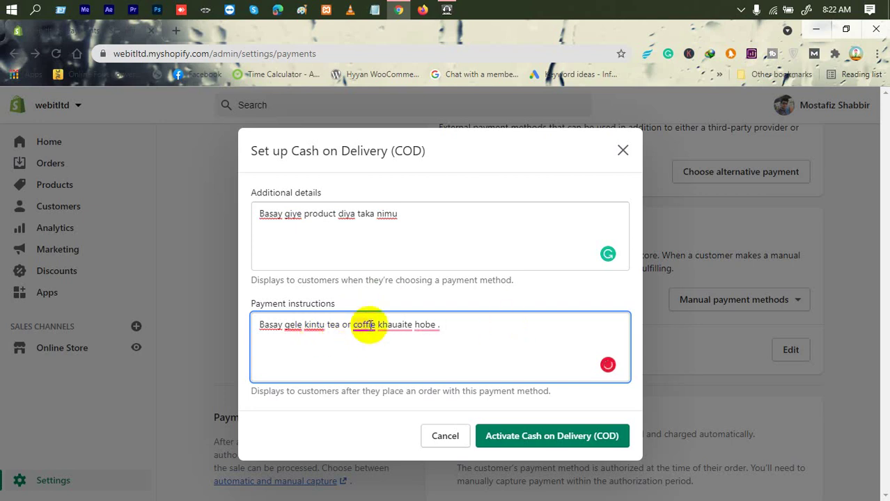
pyautogui.moveTo(368, 328)
pyautogui.click(376, 343)
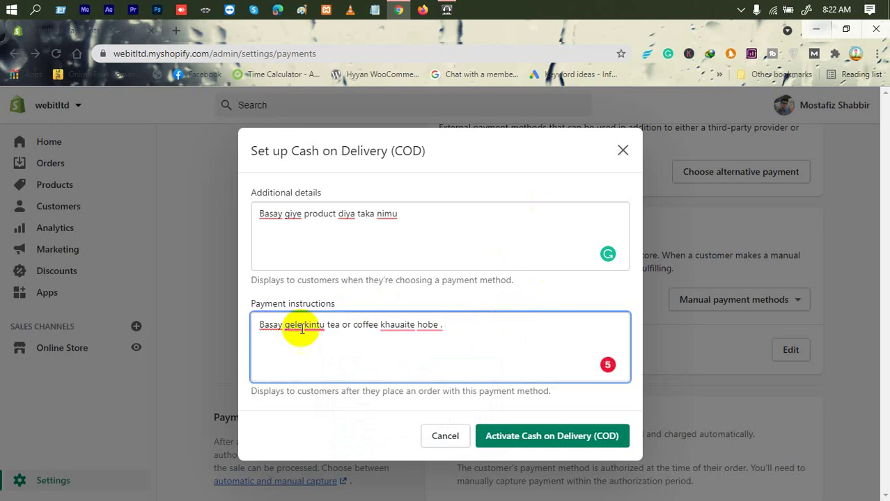
# Review the COD helper and details text, then activate Cash on Delivery (COD).
pyautogui.moveTo(251, 280); pyautogui.dragTo(527, 289)
pyautogui.click(407, 328)
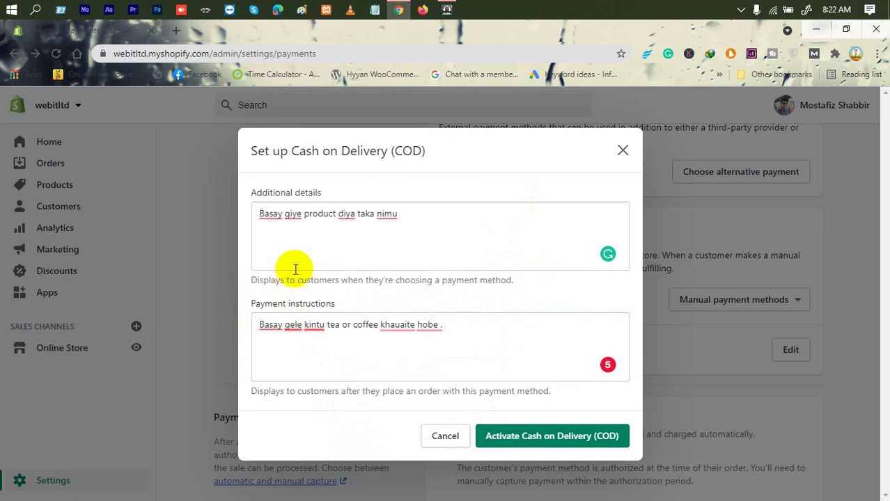
pyautogui.moveTo(447, 211); pyautogui.dragTo(237, 203)
pyautogui.click(338, 216)
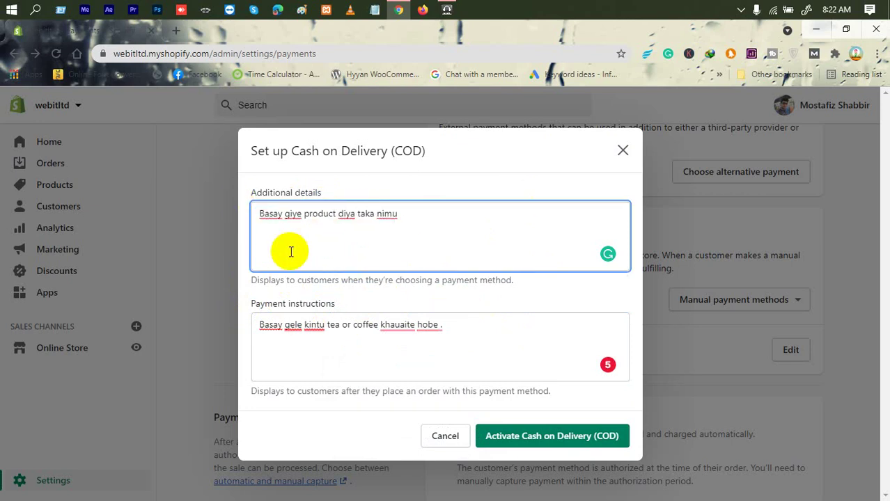
pyautogui.click(285, 305)
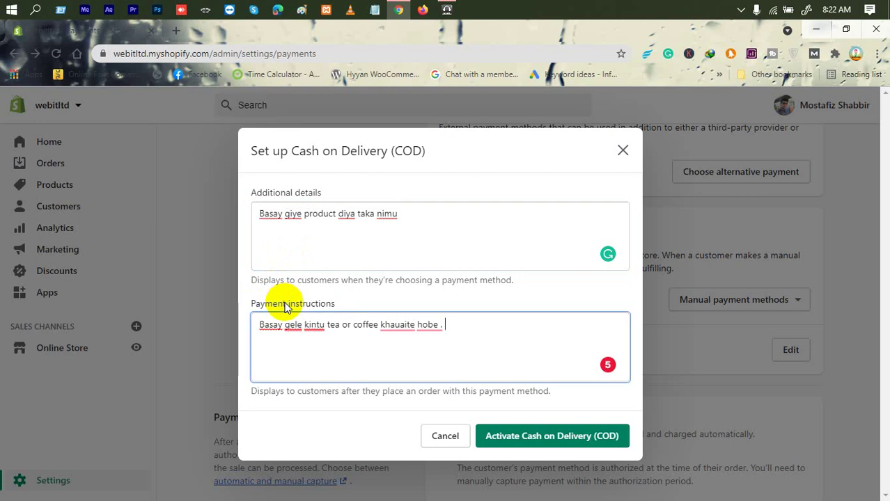
pyautogui.click(567, 436)
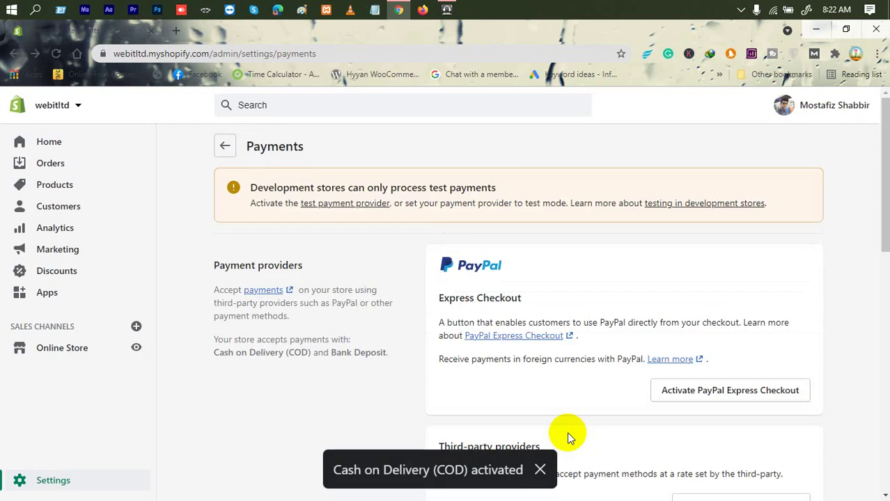
pyautogui.scroll(-8, 759, 491)
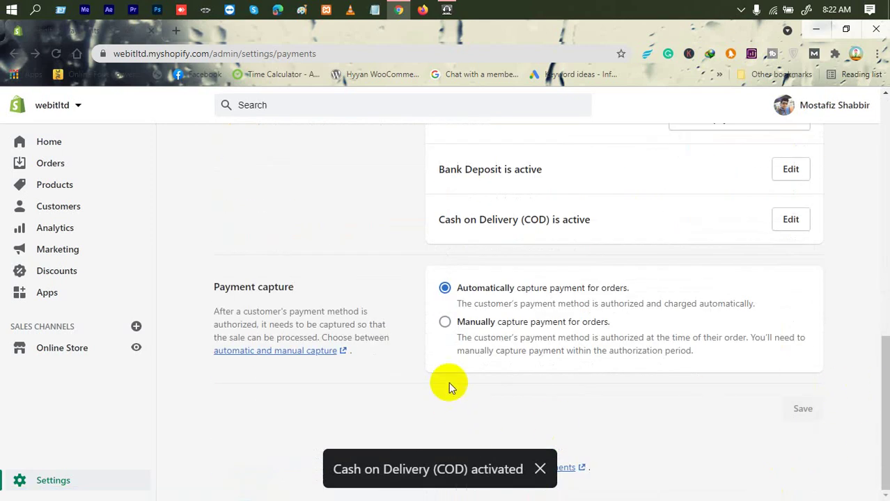
pyautogui.scroll(15, 592, 393)
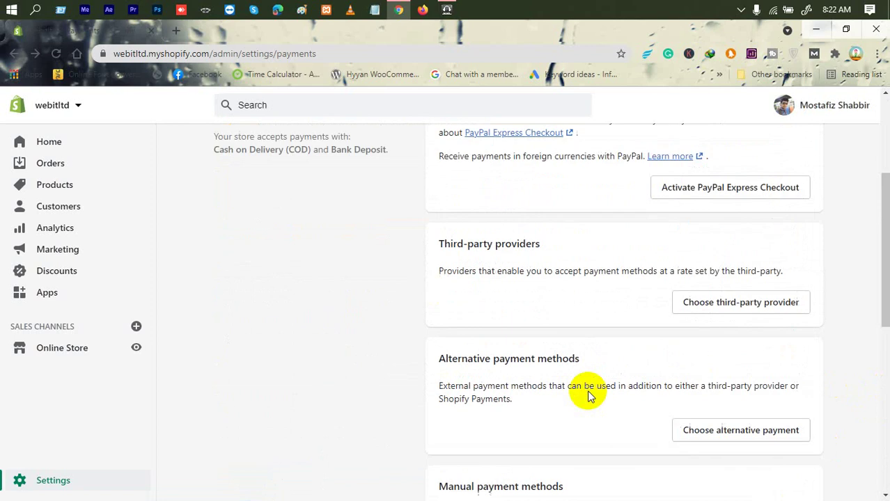
pyautogui.scroll(-15, 588, 393)
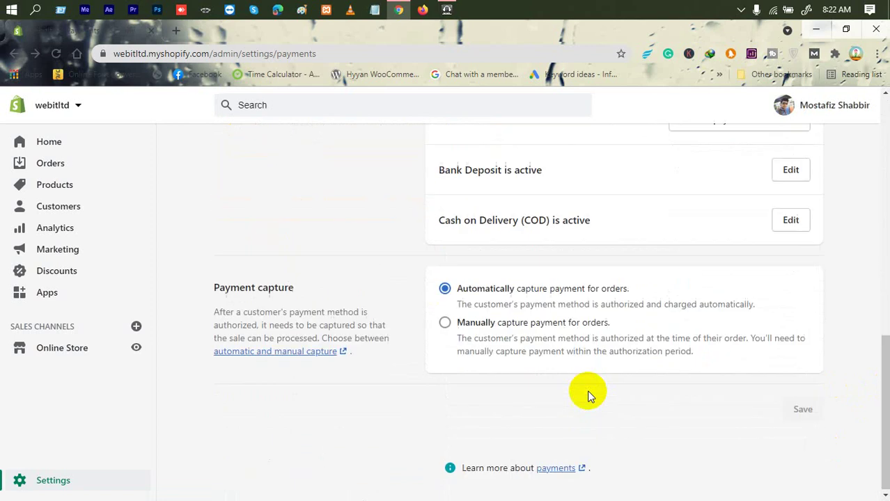
pyautogui.click(517, 322)
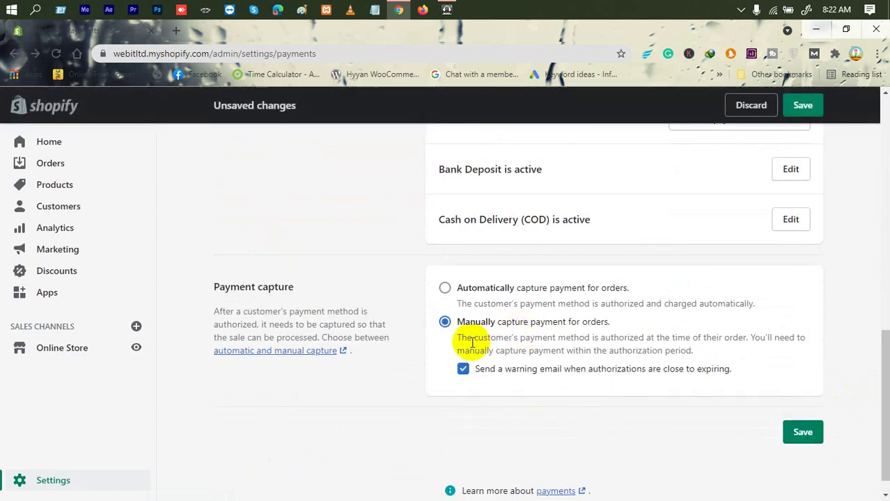
pyautogui.moveTo(461, 338); pyautogui.dragTo(468, 339)
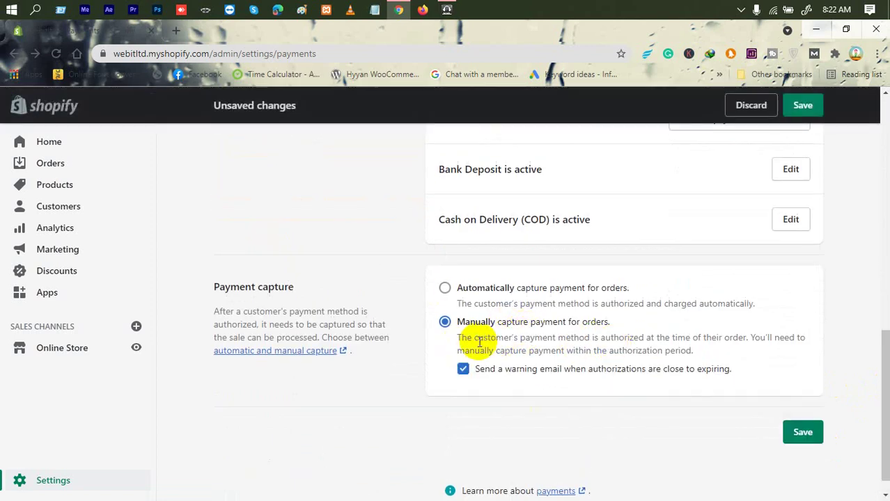
pyautogui.tripleClick(468, 338)
pyautogui.click(538, 333)
pyautogui.tripleClick(539, 333)
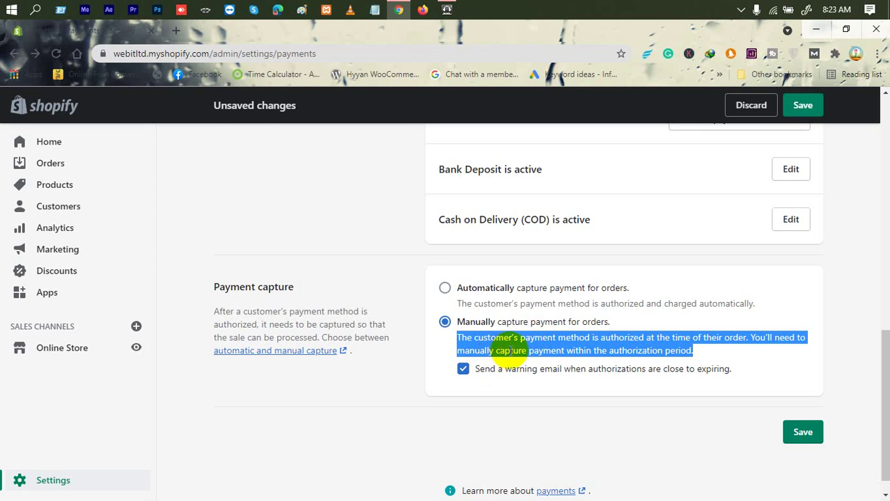
pyautogui.click(478, 295)
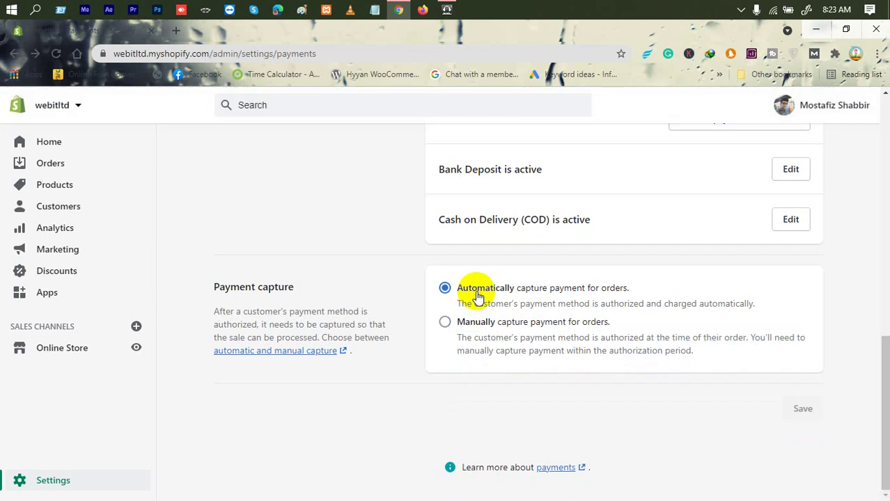
pyautogui.scroll(5, 478, 295)
pyautogui.scroll(5, 477, 295)
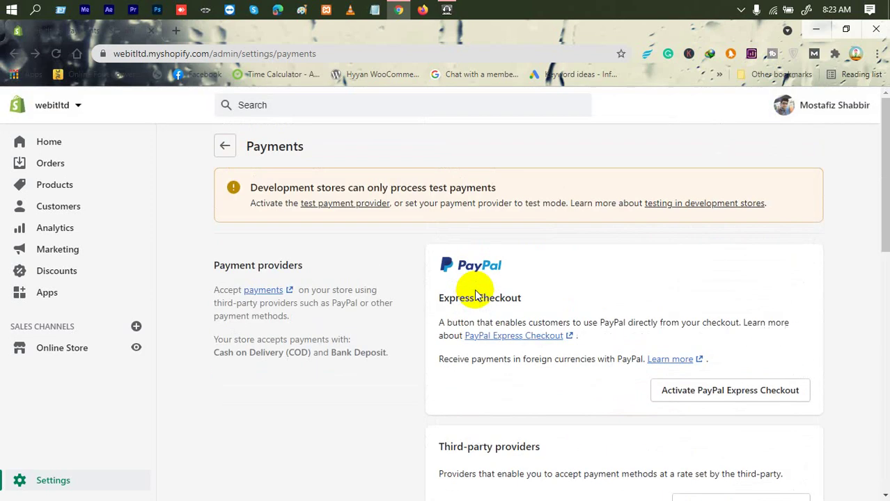